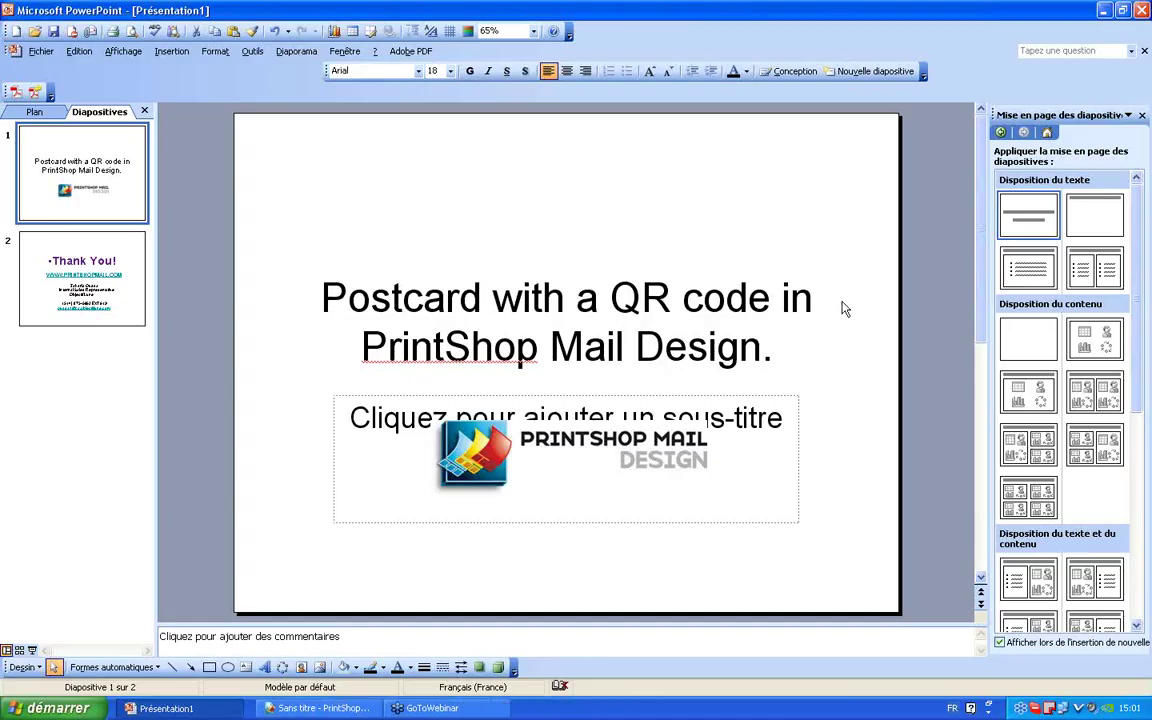
Switch from the PowerPoint title slide to the blank PrintShop Mail layout
{"action": "left_click", "coordinate": [295, 710]}
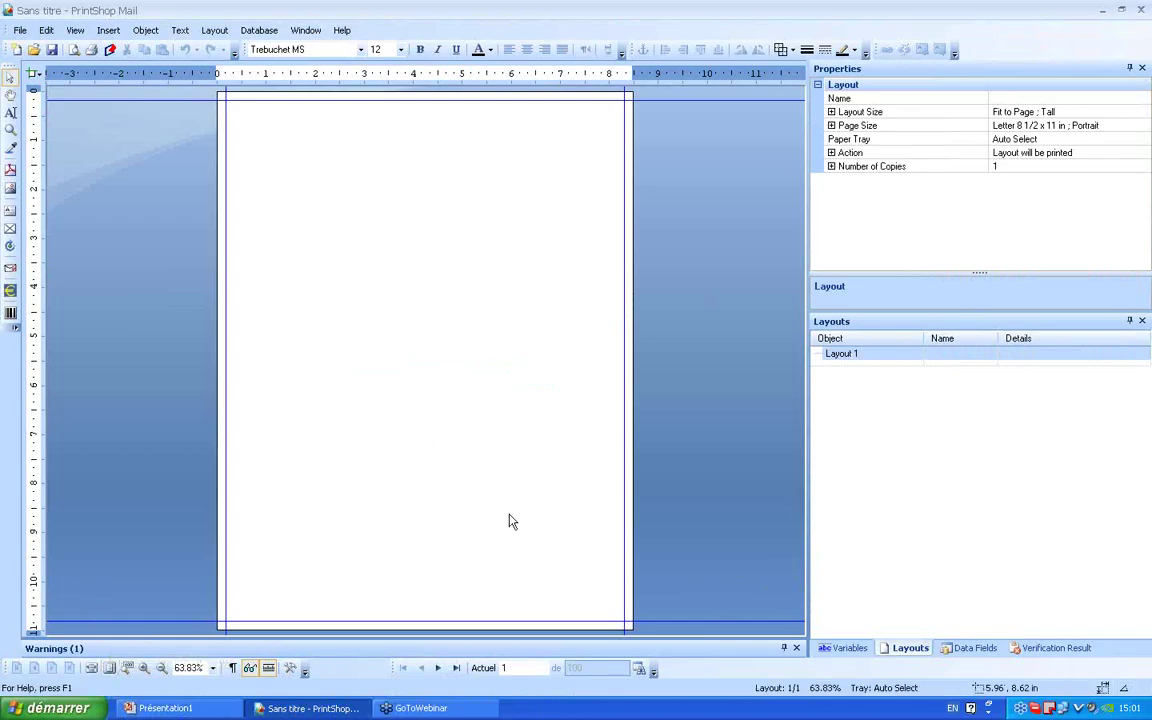
Set Layout 1's height to 5.5 inches for an 8.5 × 5.5 card, zoomed to page width
{"action": "left_click", "coordinate": [866, 360]}
{"action": "left_click", "coordinate": [831, 125]}
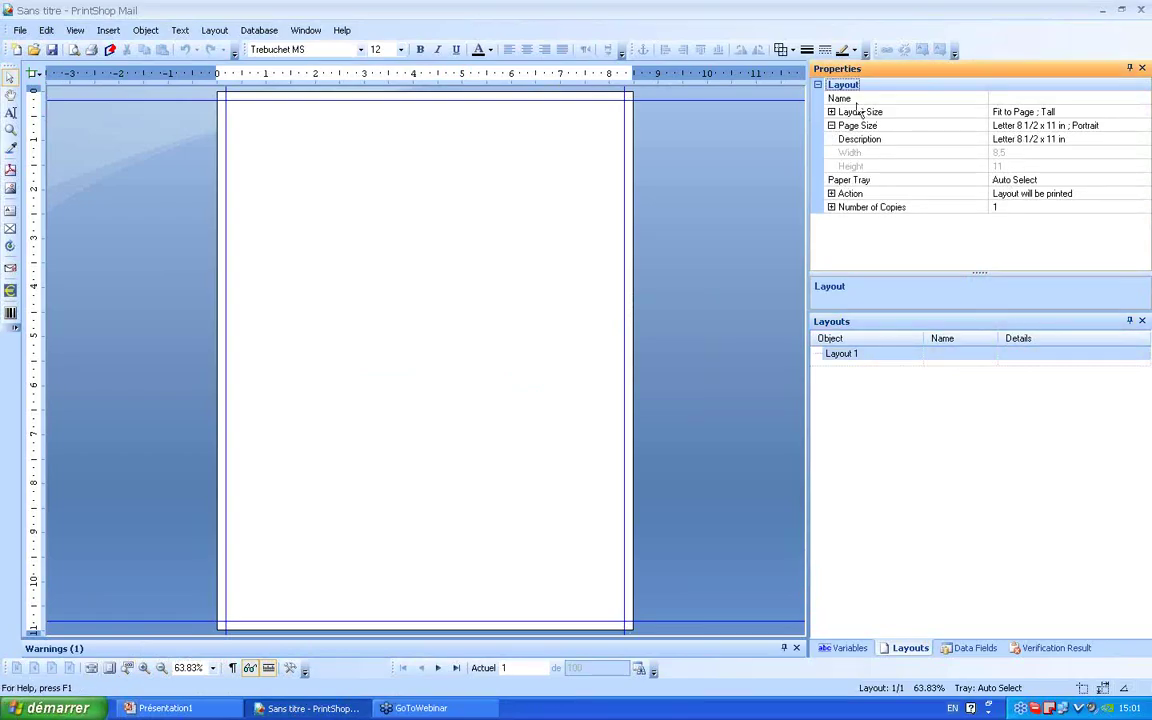
{"action": "left_click", "coordinate": [831, 112]}
{"action": "left_click", "coordinate": [1008, 152]}
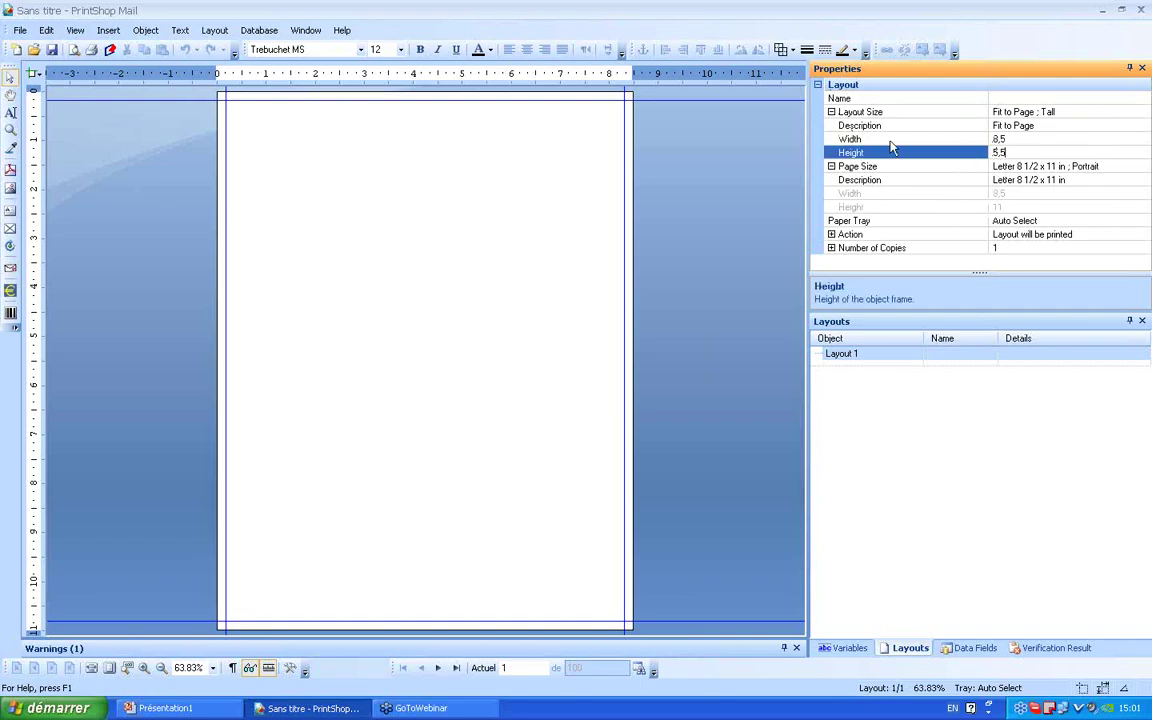
{"action": "left_click", "coordinate": [455, 335]}
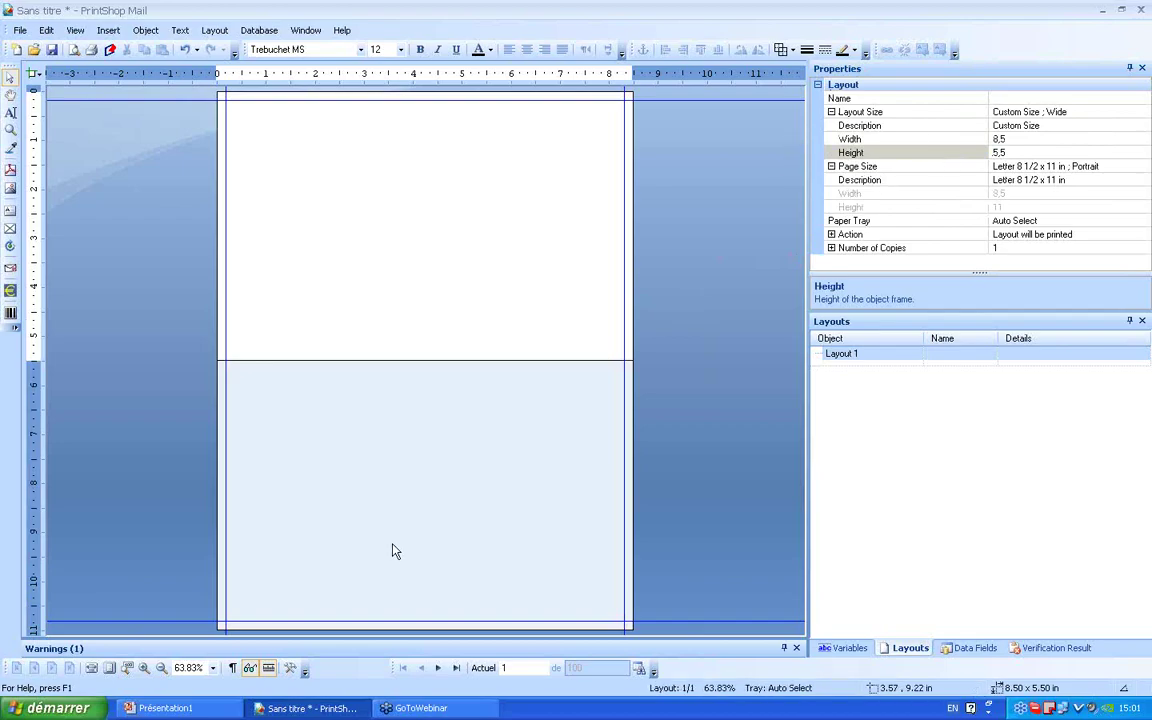
{"action": "left_click", "coordinate": [111, 670]}
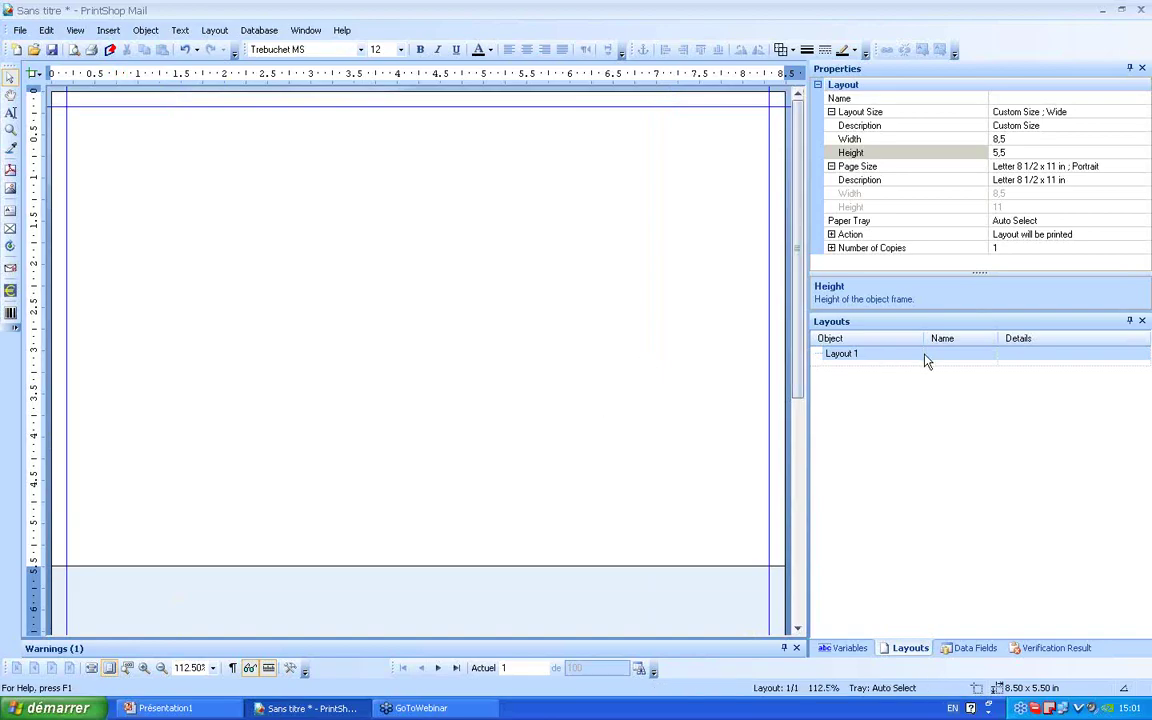
Duplicate Layout 1 to create Layout 2 for the card's back
{"action": "left_click", "coordinate": [850, 357]}
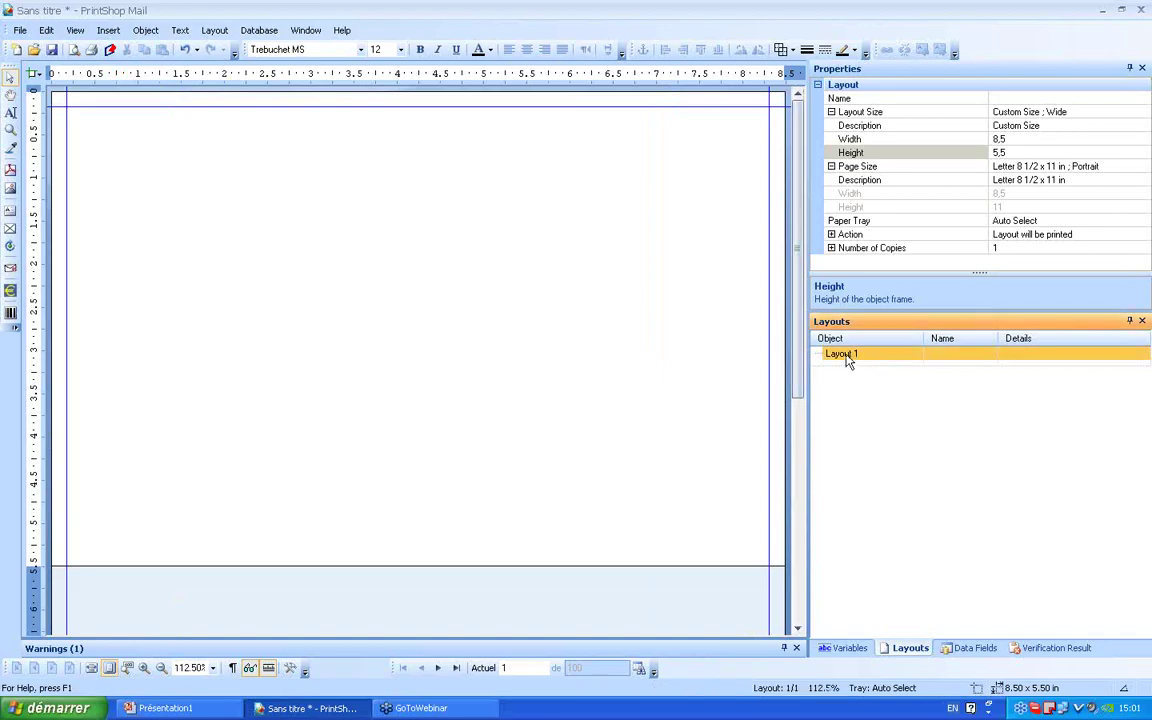
{"action": "left_click", "coordinate": [217, 33]}
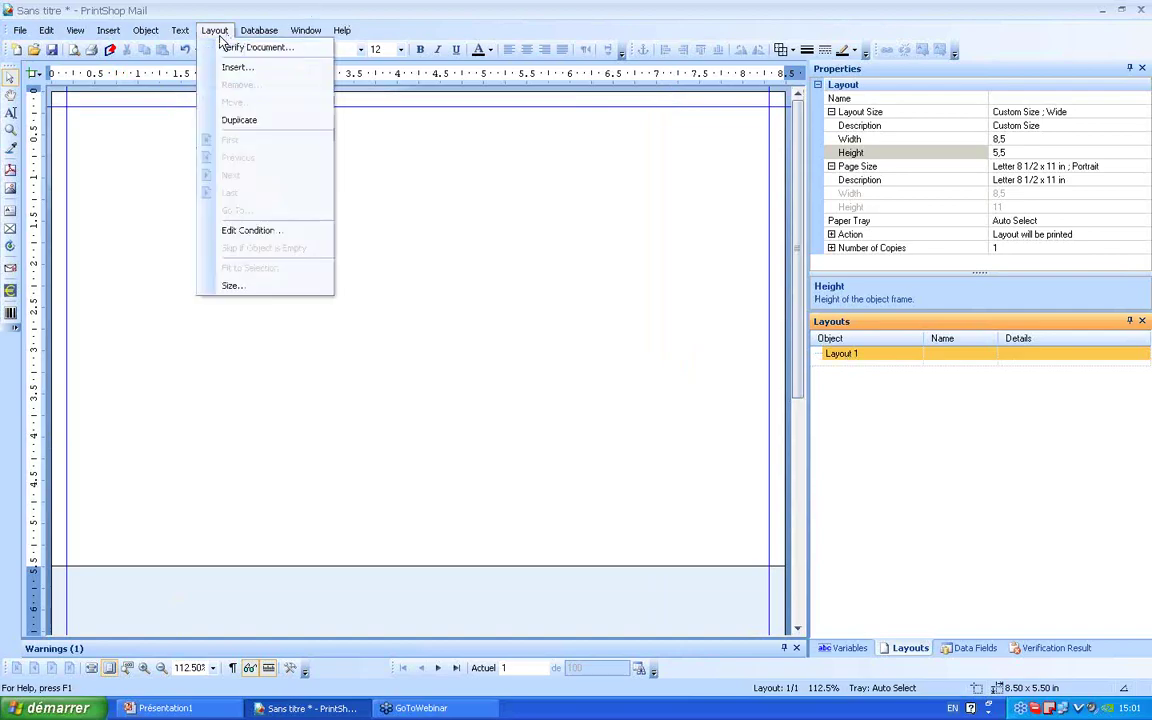
{"action": "left_click", "coordinate": [228, 120]}
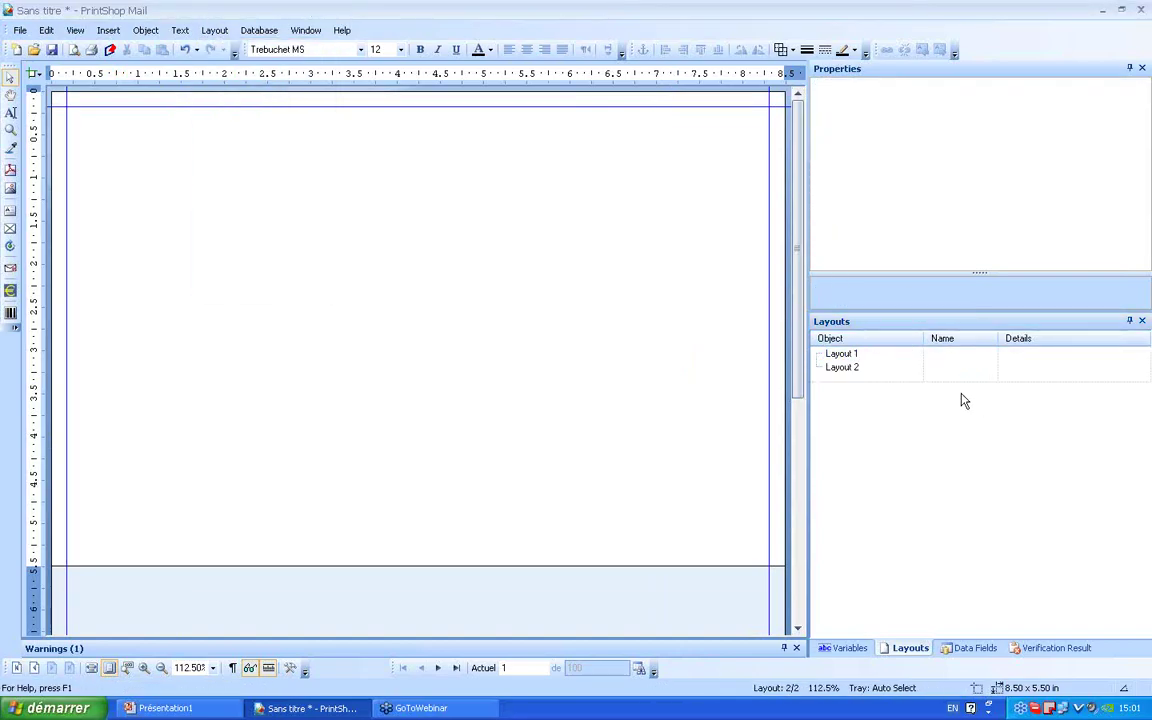
{"action": "left_click", "coordinate": [840, 366]}
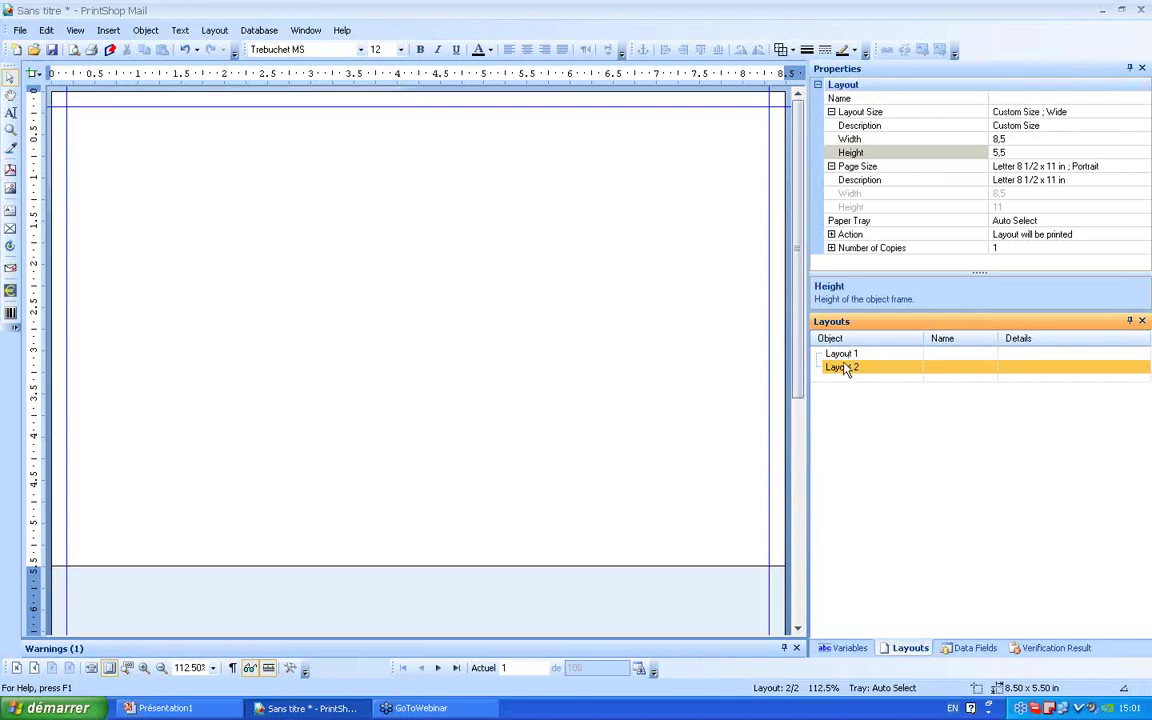
{"action": "key", "text": "Up"}
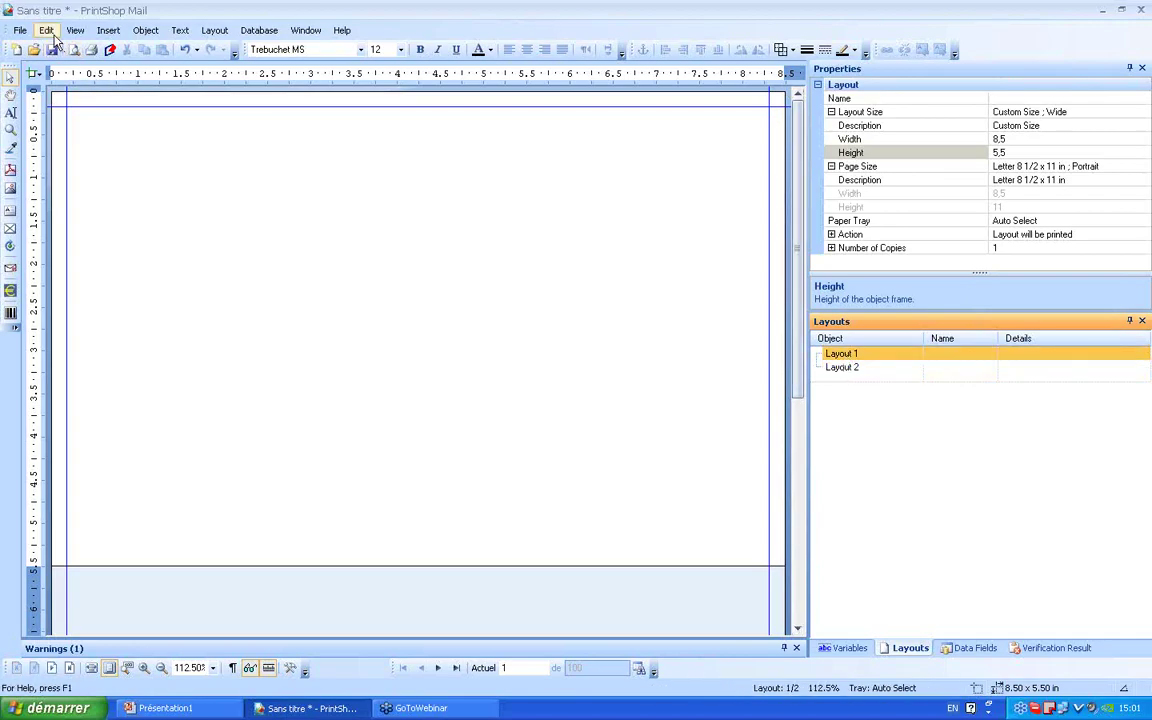
In Imposition preferences, set Bleed margin to Include in Job with 0.2-inch width
{"action": "left_click", "coordinate": [46, 30]}
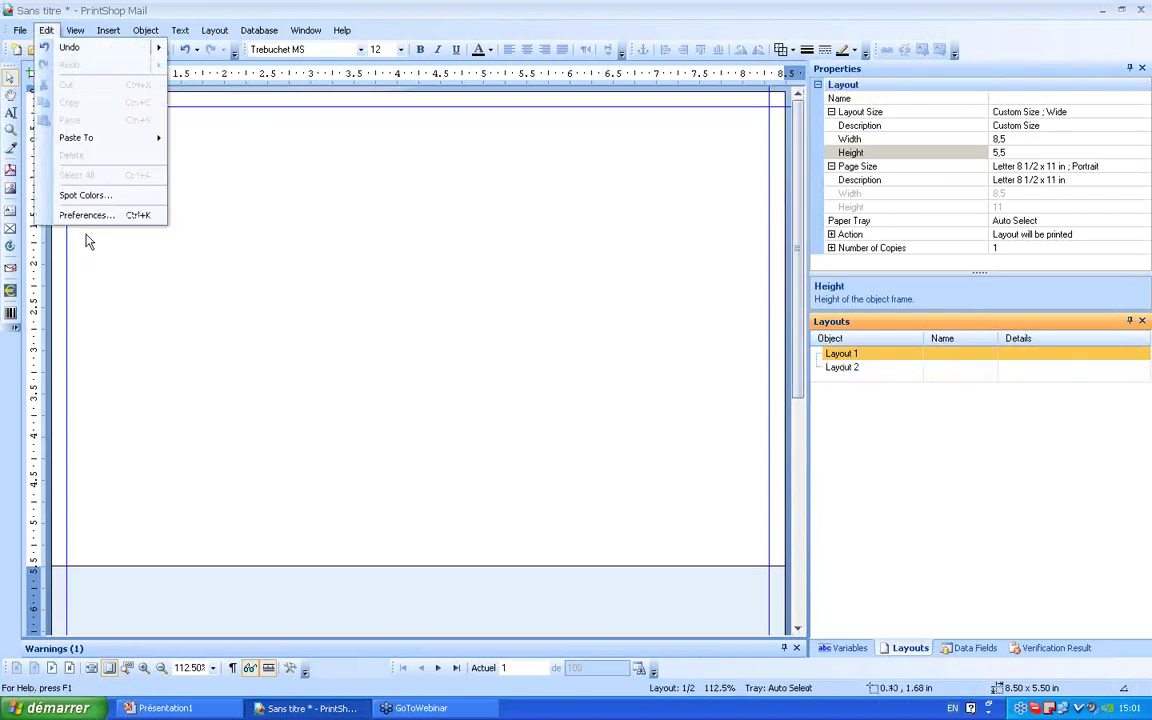
{"action": "key", "text": "Escape"}
{"action": "left_click_drag", "start_coordinate": [558, 147], "coordinate": [424, 138]}
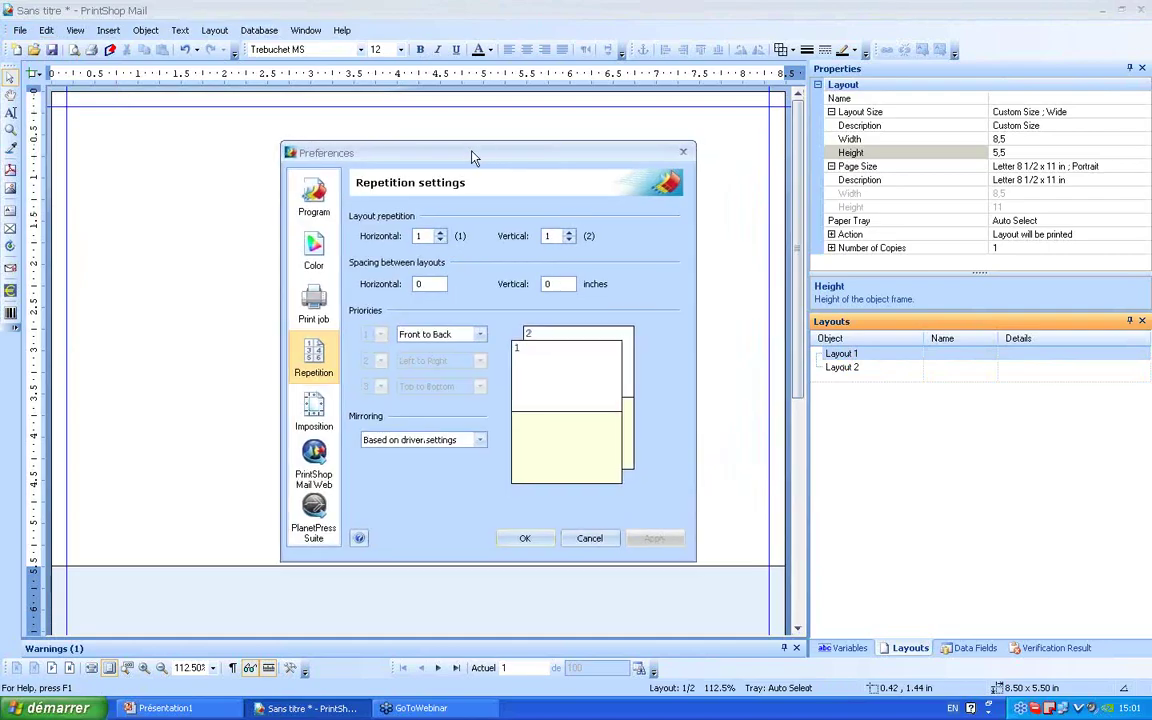
{"action": "left_click", "coordinate": [272, 402]}
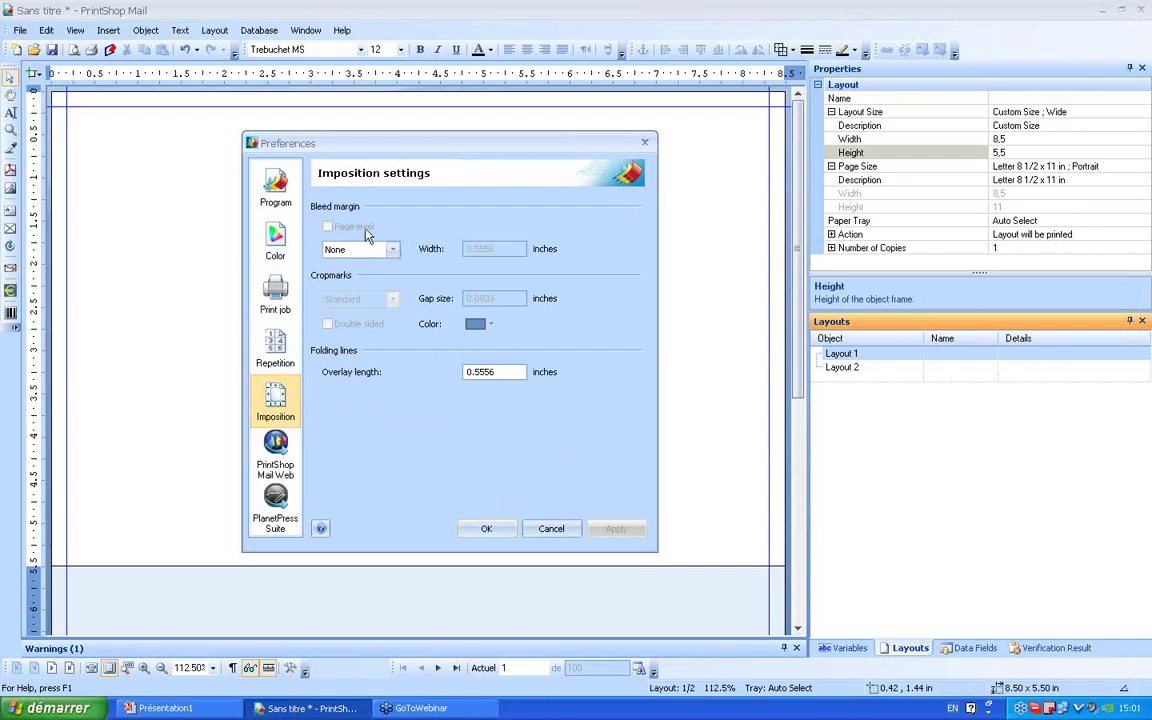
{"action": "left_click", "coordinate": [395, 251]}
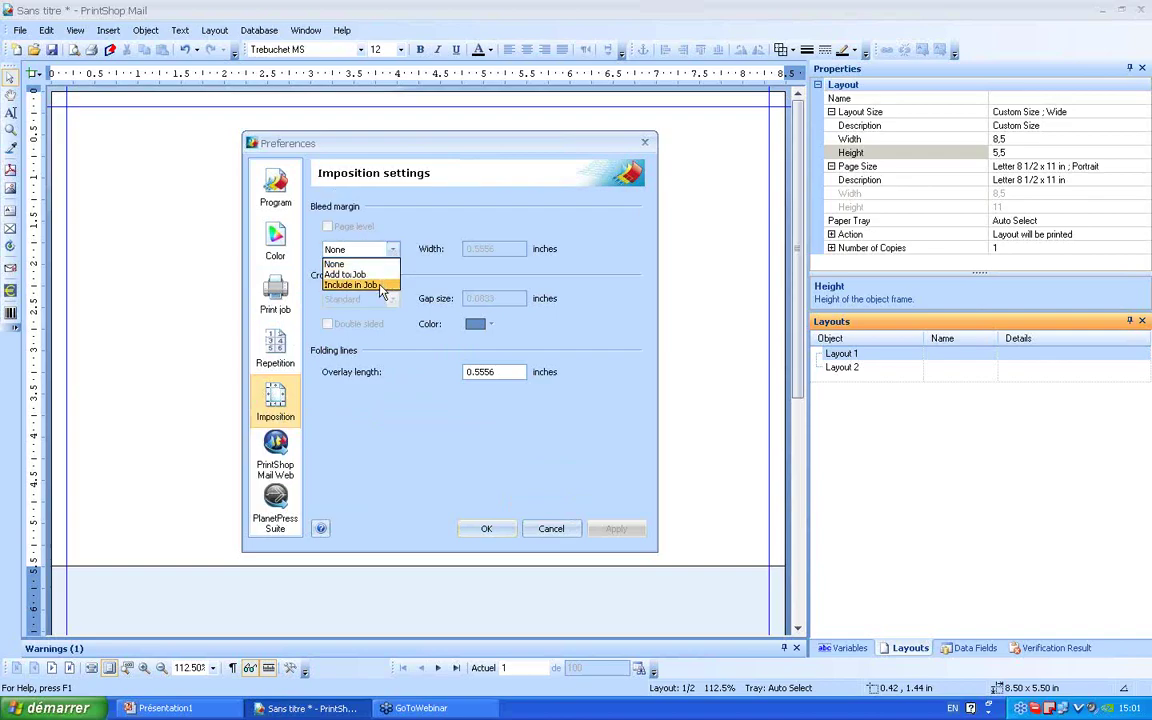
{"action": "left_click", "coordinate": [380, 285]}
{"action": "key", "text": "Tab"}
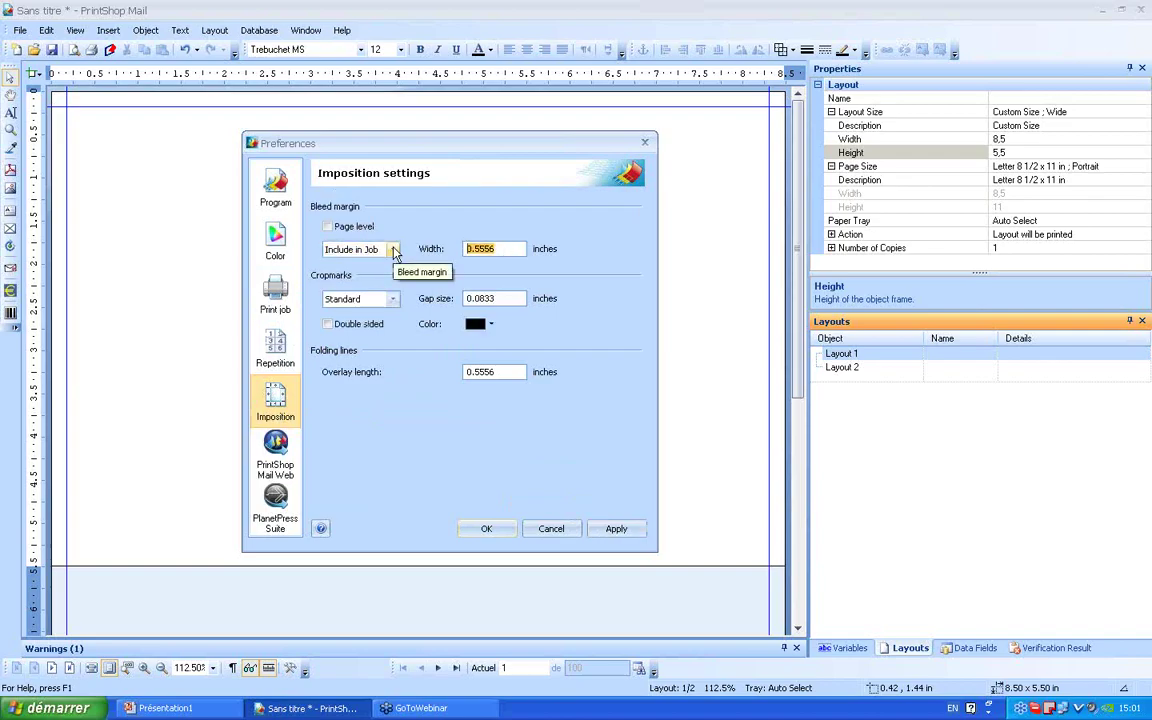
{"action": "type", "text": "0.2"}
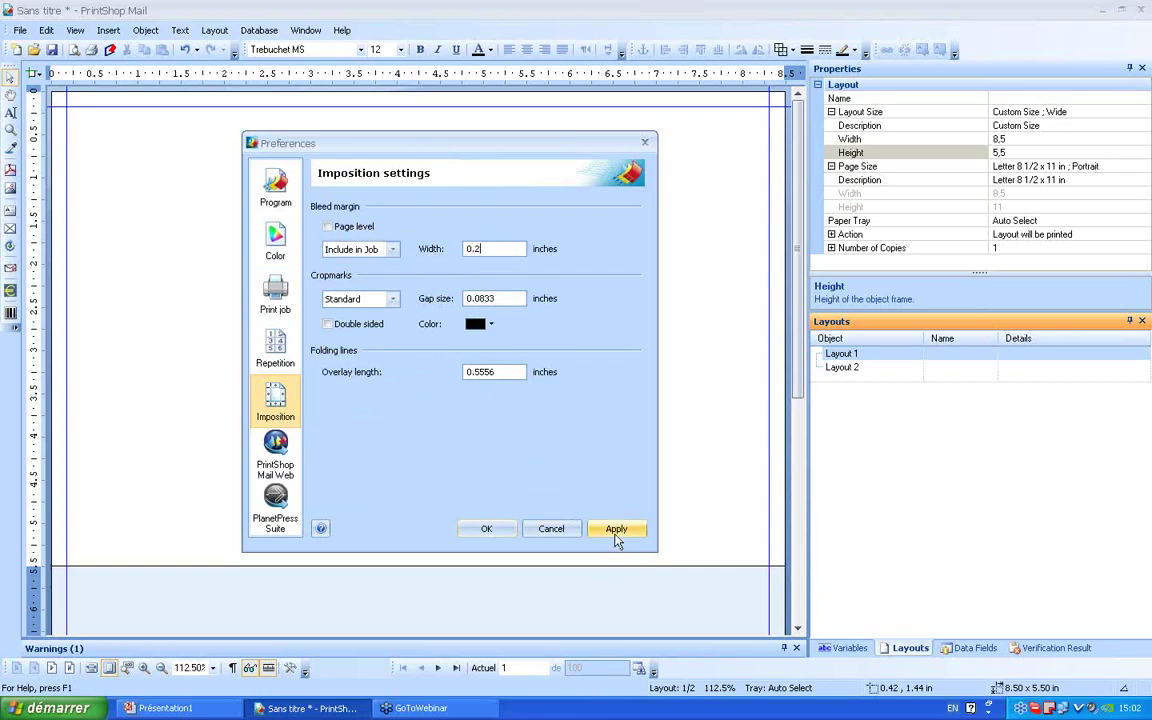
{"action": "left_click", "coordinate": [490, 530]}
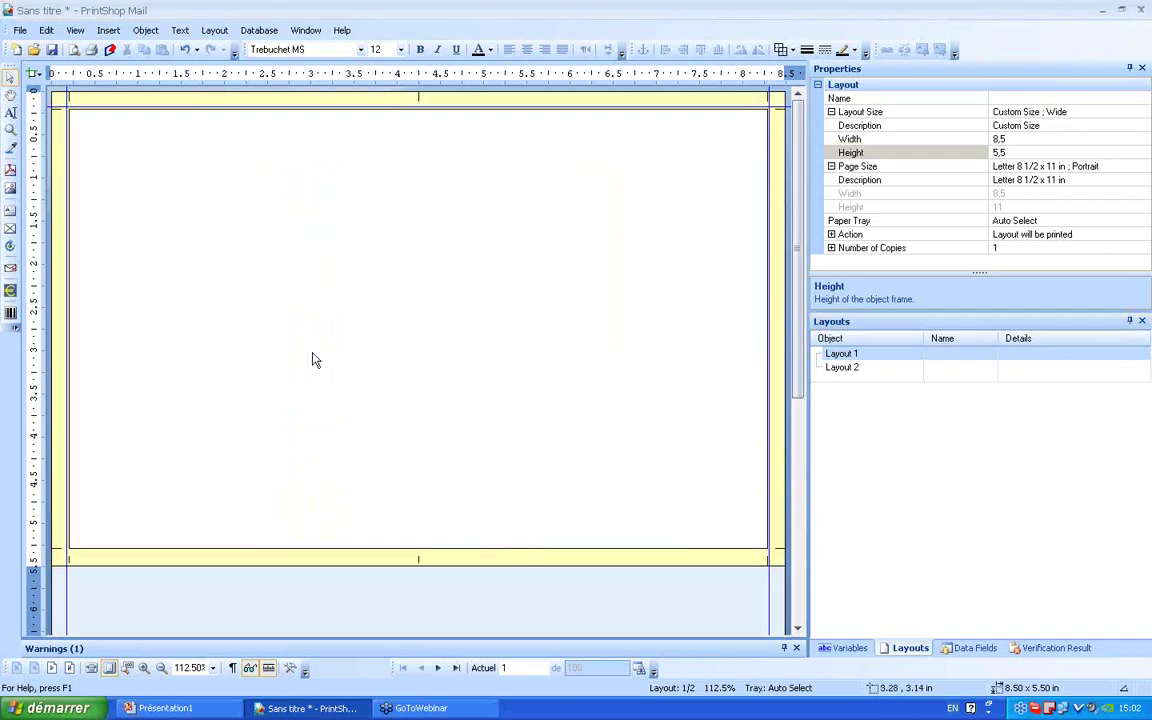
{"action": "left_click", "coordinate": [46, 30]}
{"action": "left_click", "coordinate": [110, 217]}
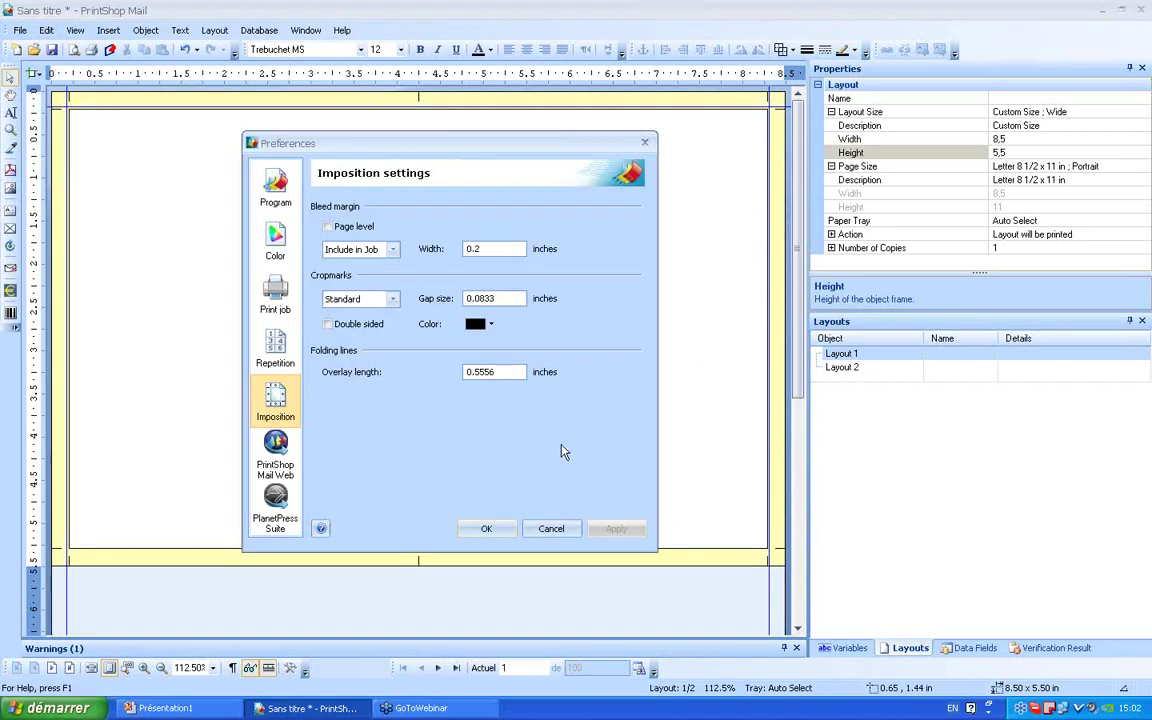
Set repetition to 2 vertically and mirroring to Flip on Long Edge
{"action": "left_click", "coordinate": [285, 350]}
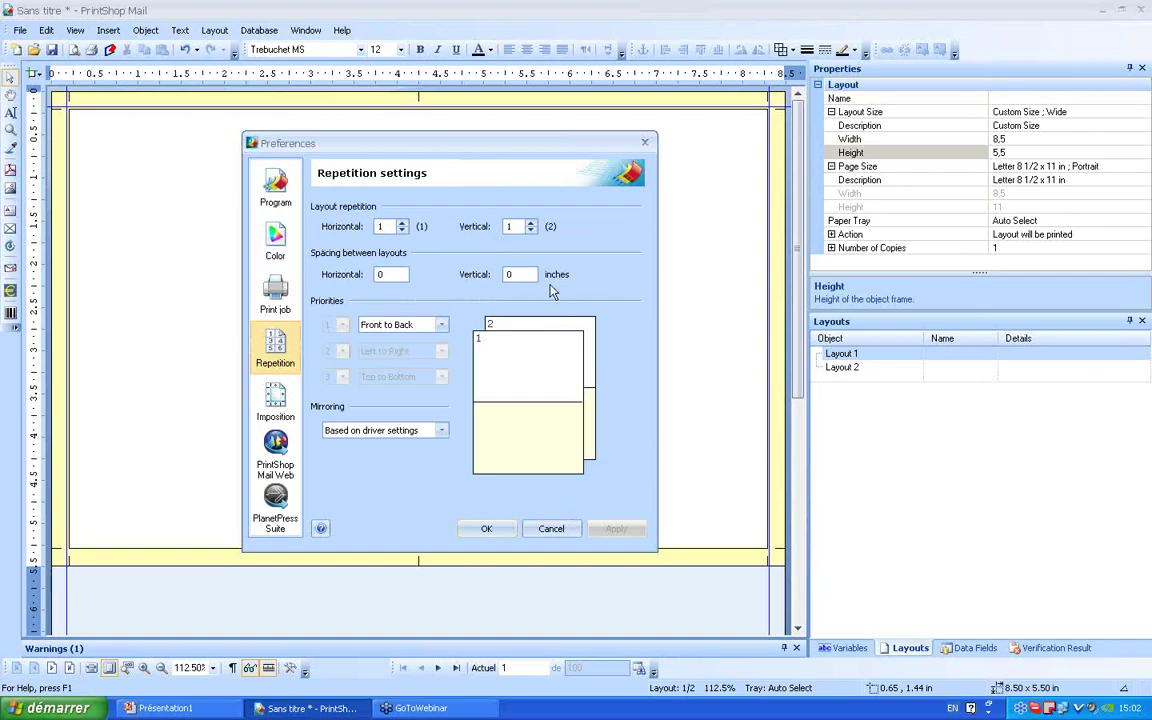
{"action": "left_click", "coordinate": [531, 224]}
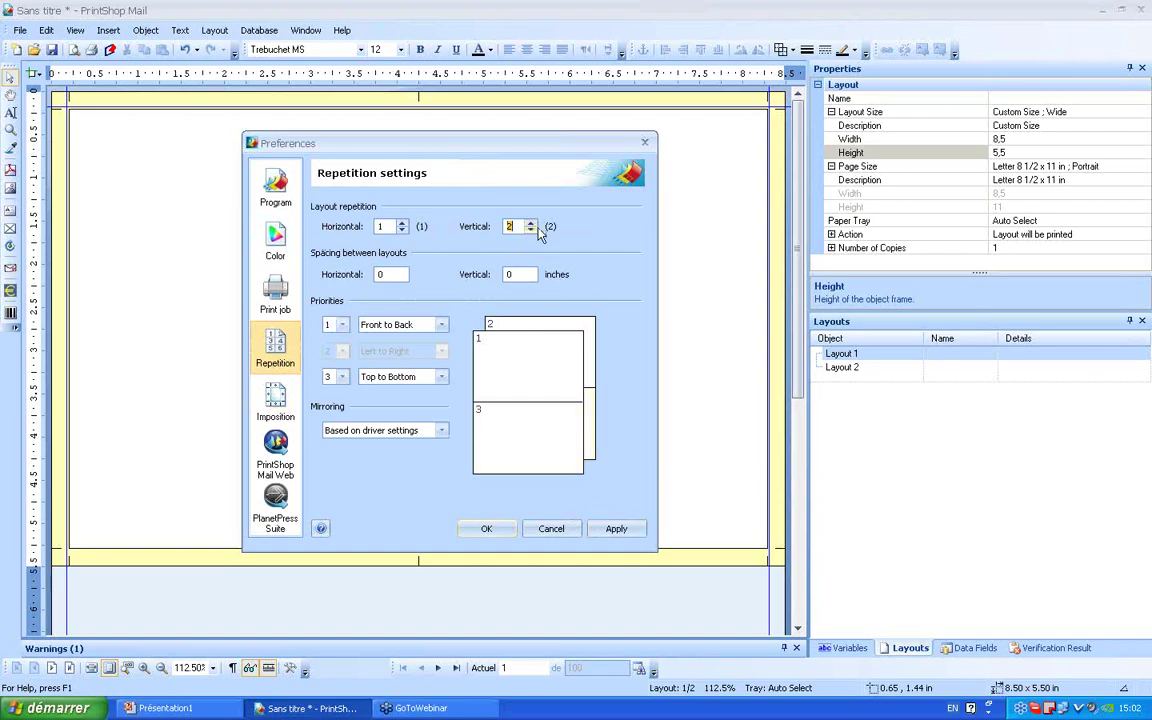
{"action": "left_click", "coordinate": [443, 432]}
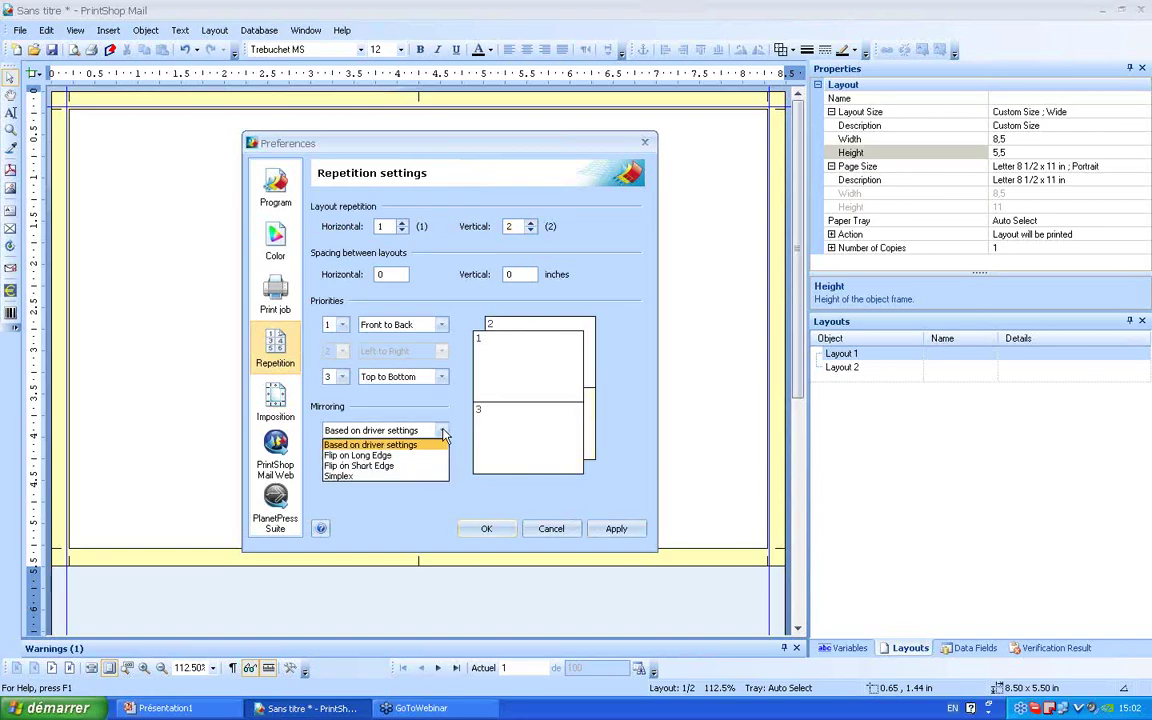
{"action": "left_click", "coordinate": [399, 457]}
{"action": "left_click", "coordinate": [618, 530]}
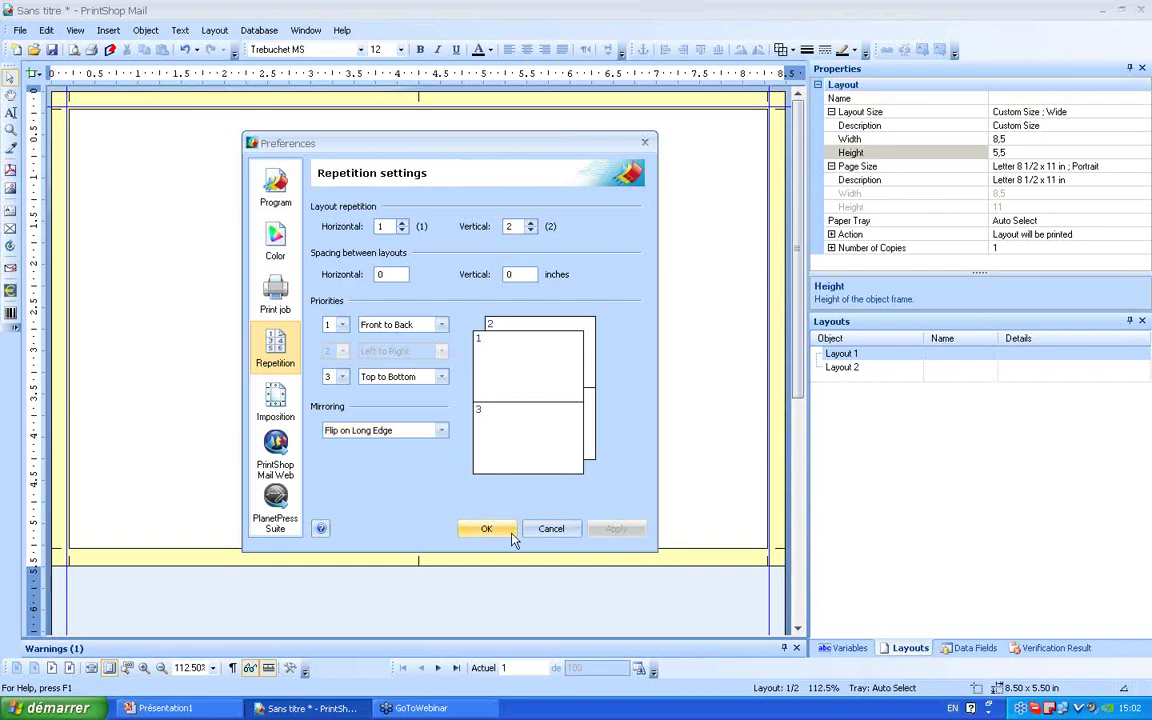
Close Preferences, then close the preview of PSMS-POSTCARD-RECTO-EN-HR.jpg
{"action": "left_click", "coordinate": [487, 530]}
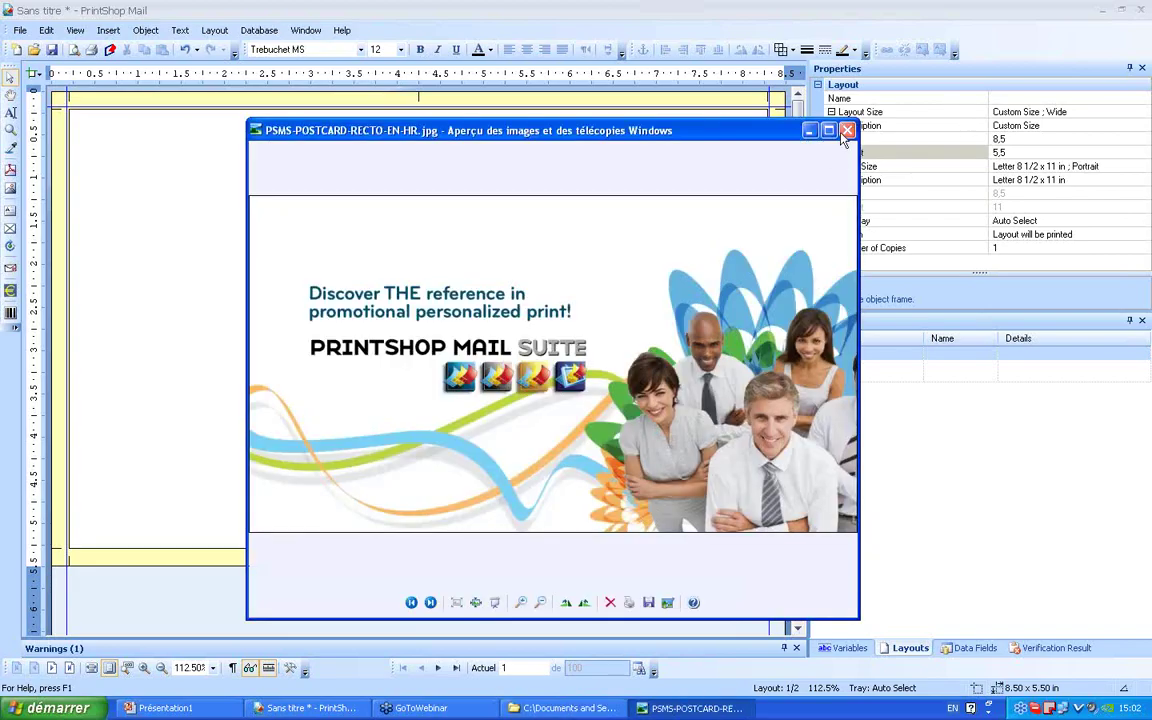
{"action": "left_click", "coordinate": [848, 131]}
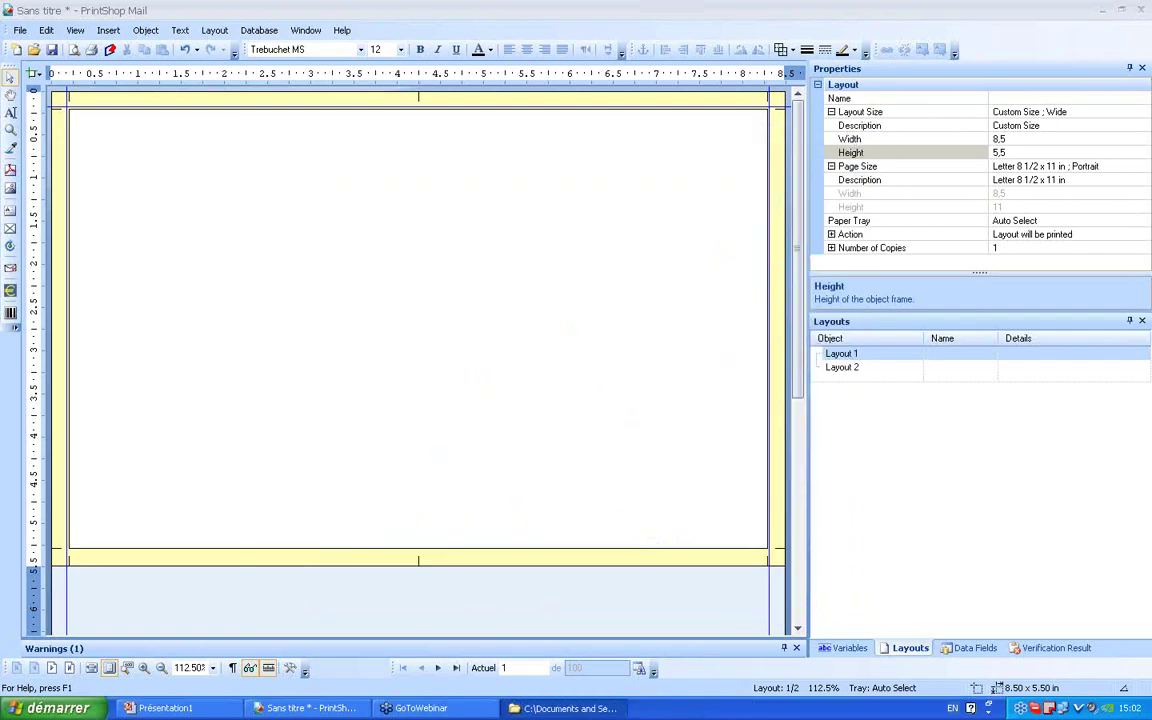
Place PSMS-POSTCARD-RECTO-EN-HR.jpg on Layout 1 and stretch it to the page margins
{"action": "left_click", "coordinate": [342, 204]}
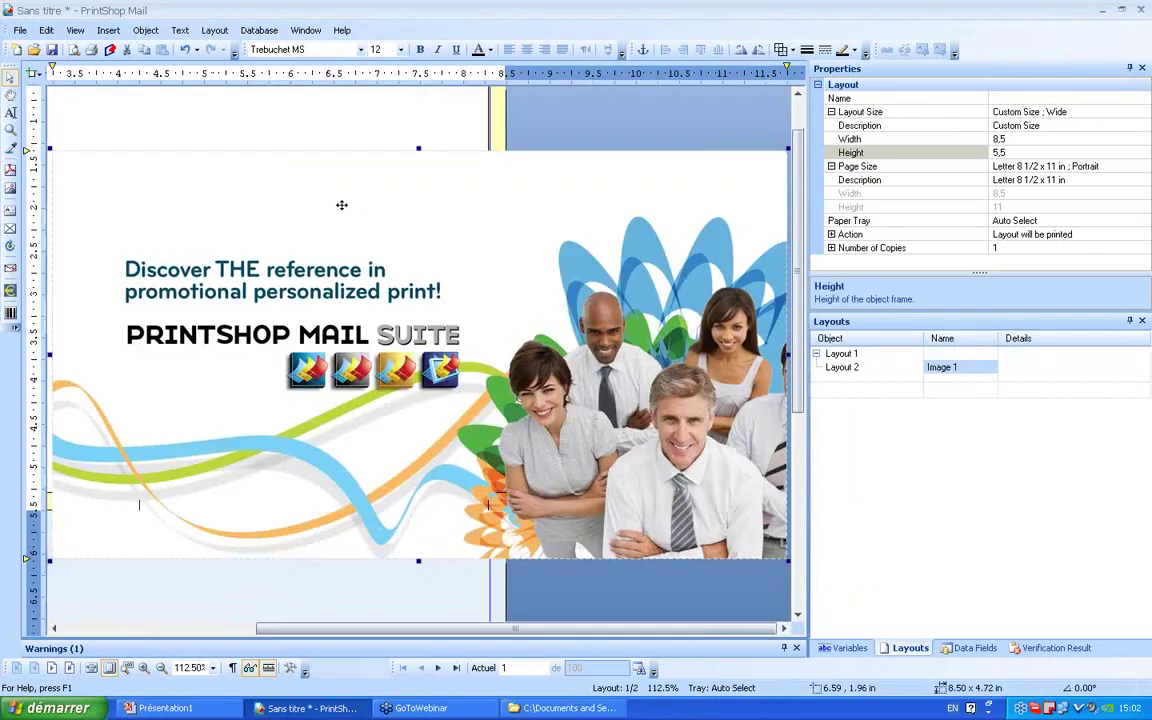
{"action": "scroll", "coordinate": [281, 247], "scroll_direction": "up", "scroll_amount": 2}
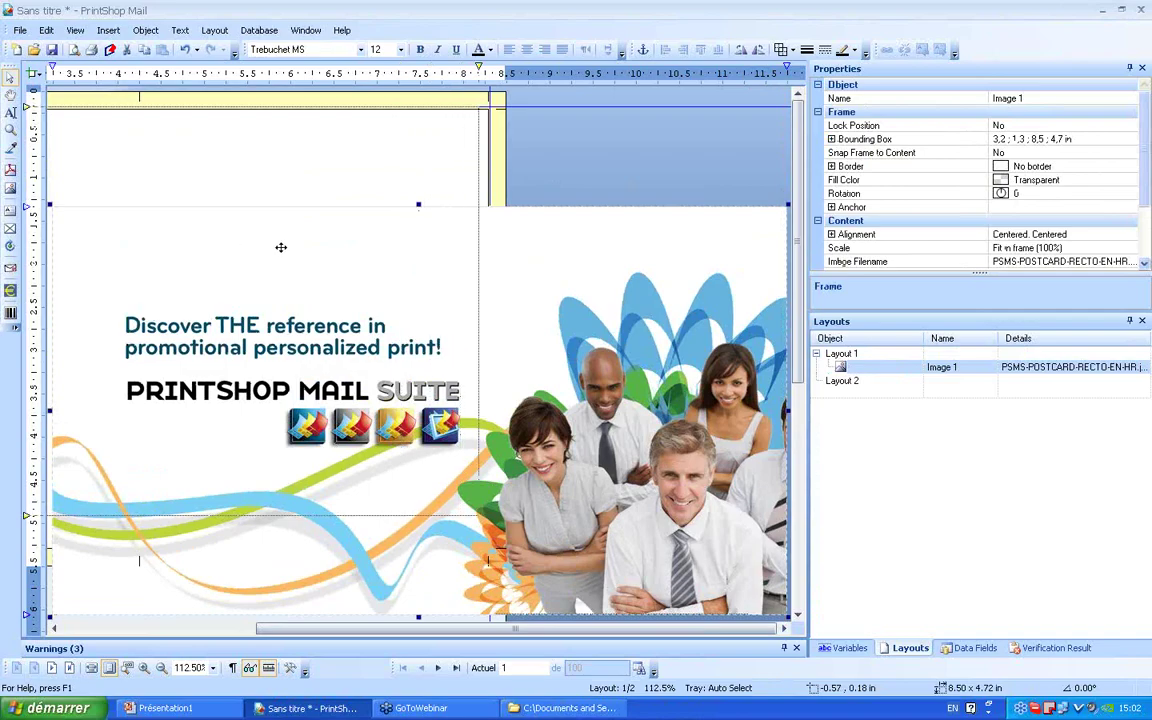
{"action": "left_click_drag", "start_coordinate": [281, 247], "coordinate": [50, 150]}
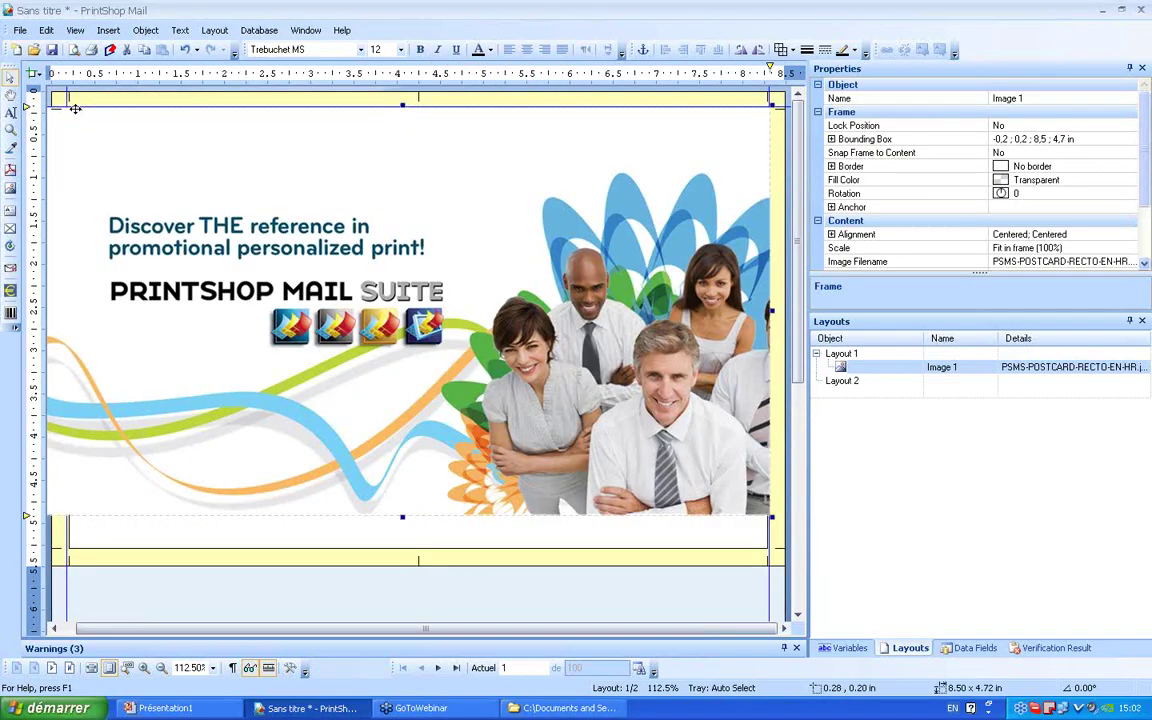
{"action": "left_click_drag", "start_coordinate": [496, 629], "coordinate": [481, 629]}
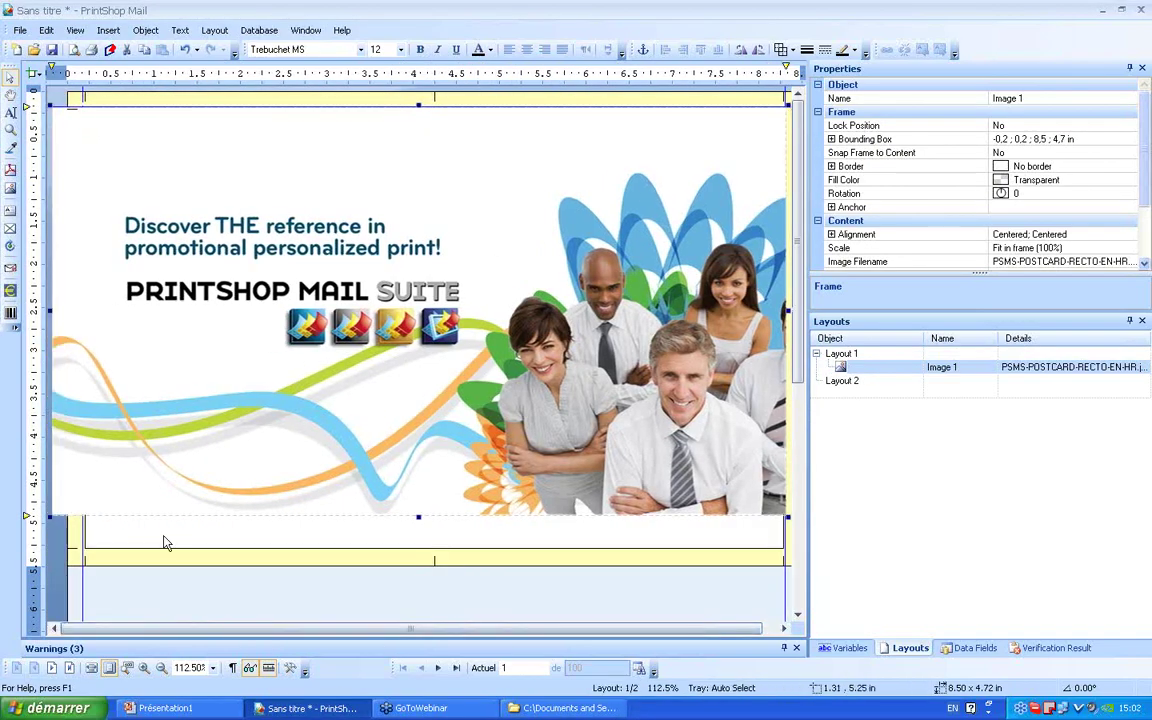
{"action": "left_click_drag", "start_coordinate": [50, 517], "coordinate": [88, 541]}
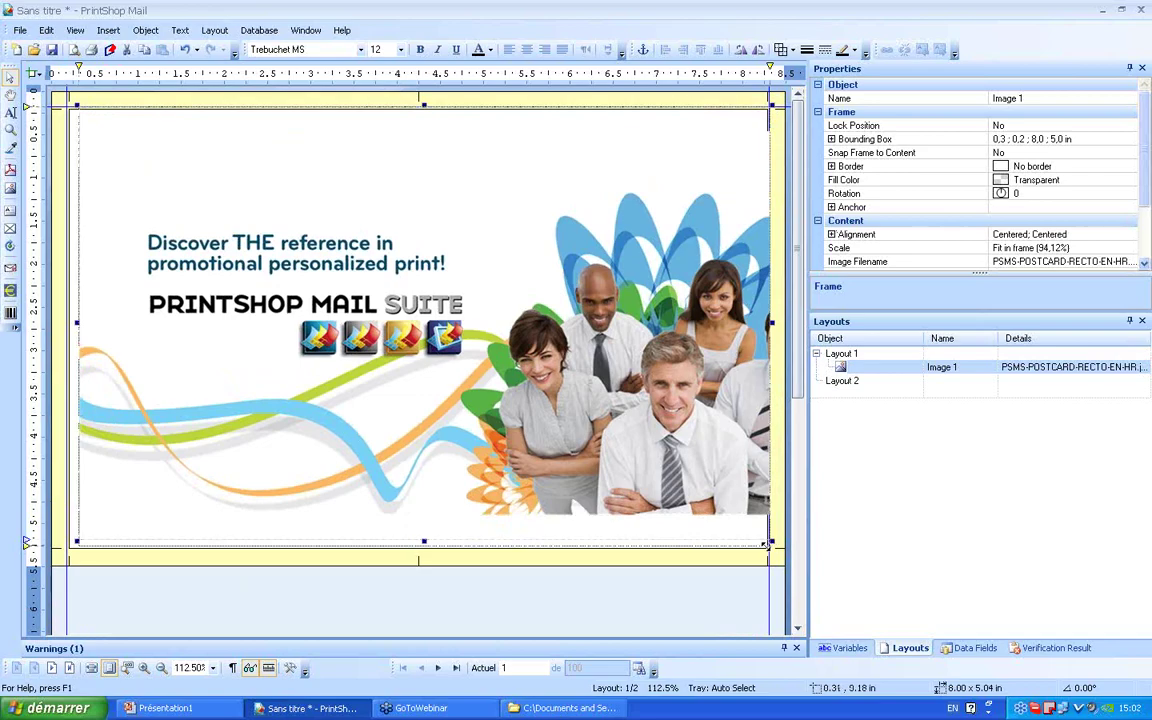
{"action": "left_click_drag", "start_coordinate": [771, 540], "coordinate": [771, 547]}
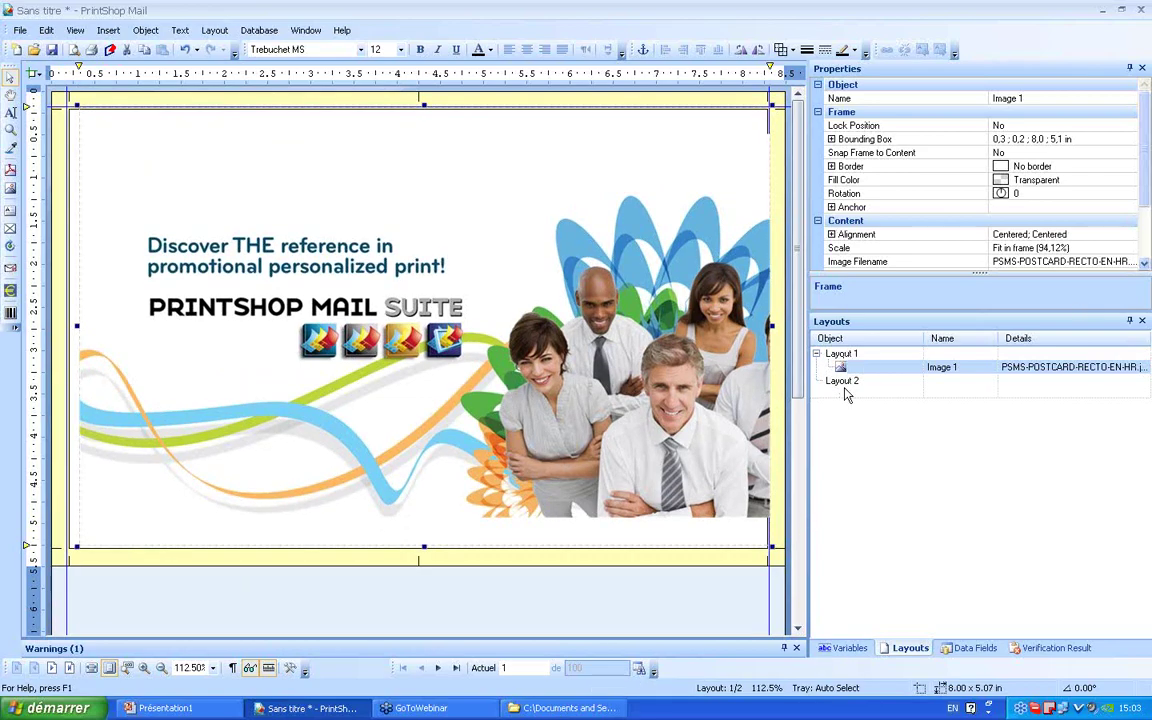
{"action": "left_click_drag", "start_coordinate": [77, 104], "coordinate": [67, 103]}
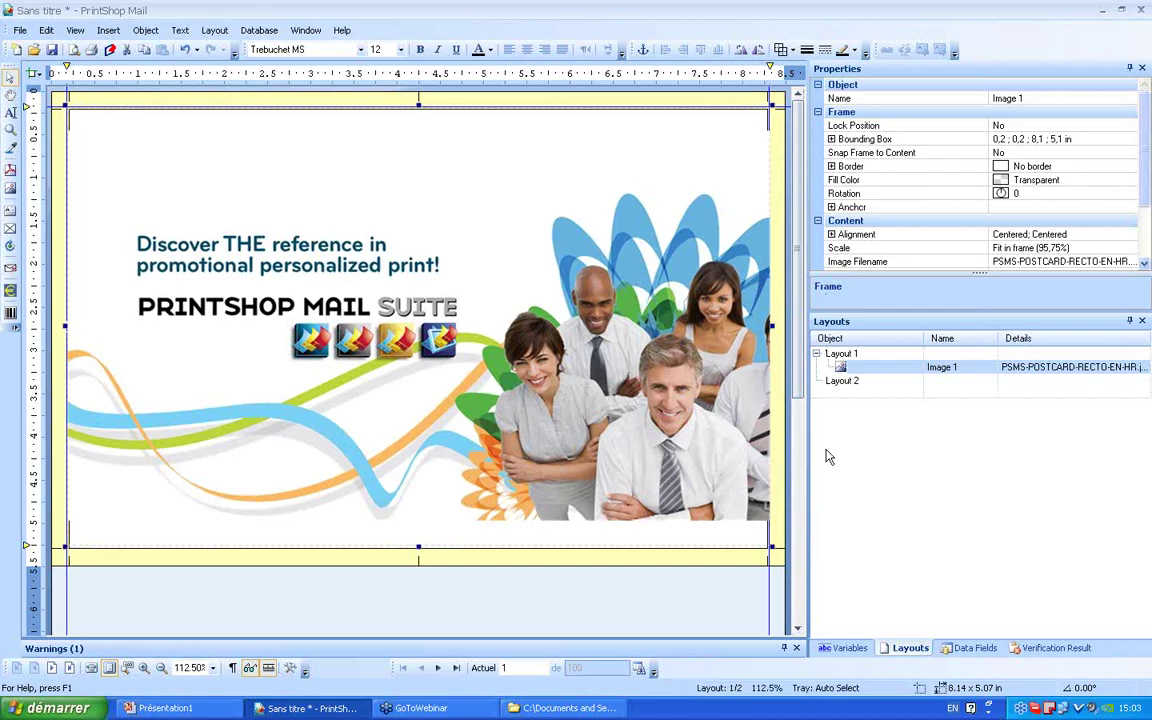
{"action": "left_click", "coordinate": [850, 384]}
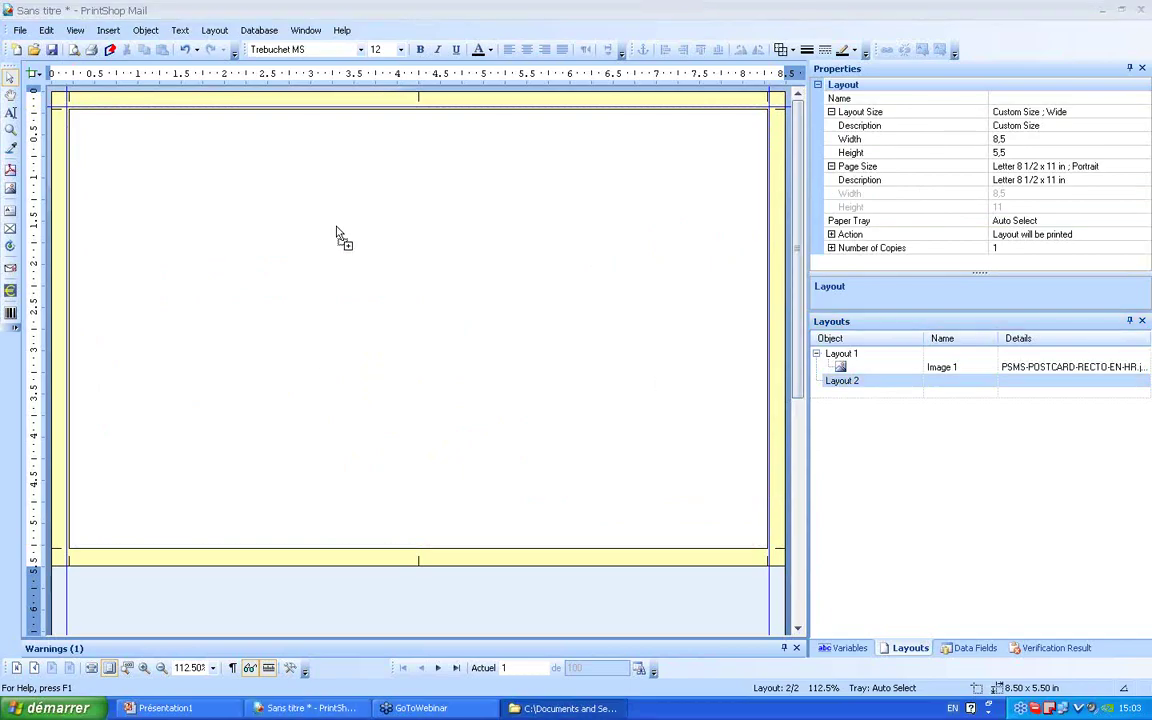
Place PSMS-POSTCARD-VERSO-EN-HR.jpg on Layout 2, stretch it to the margins, then return to Layout 1
{"action": "left_click", "coordinate": [360, 255]}
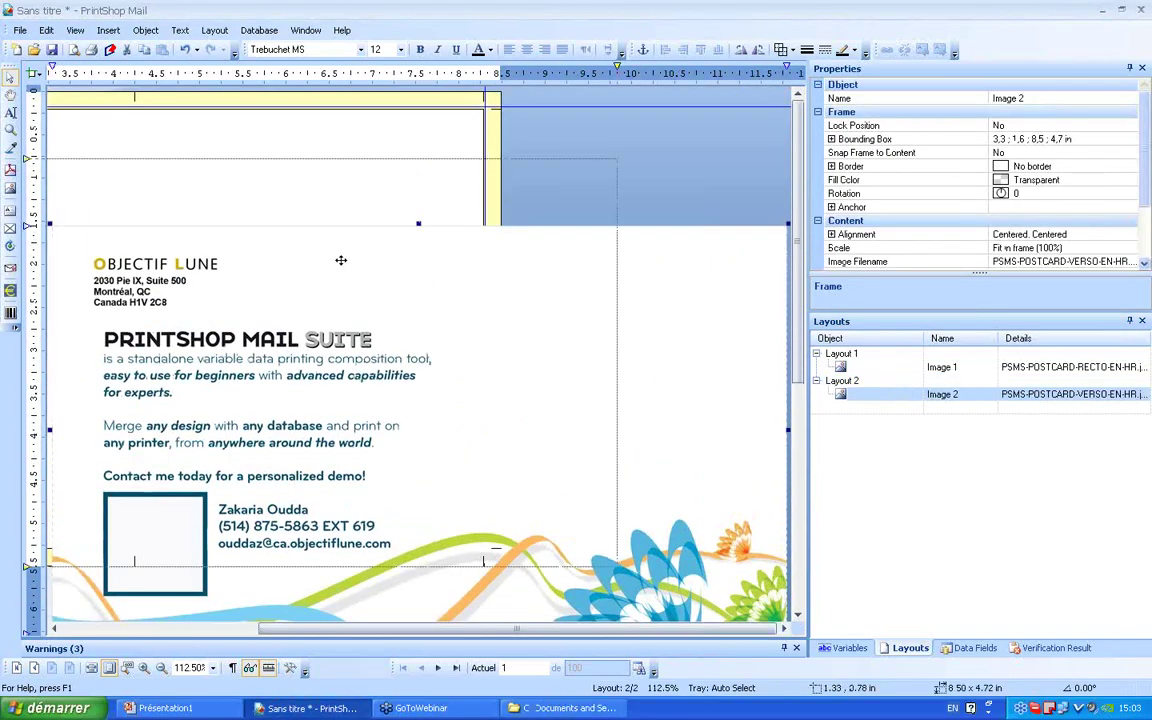
{"action": "left_click_drag", "start_coordinate": [404, 286], "coordinate": [275, 237]}
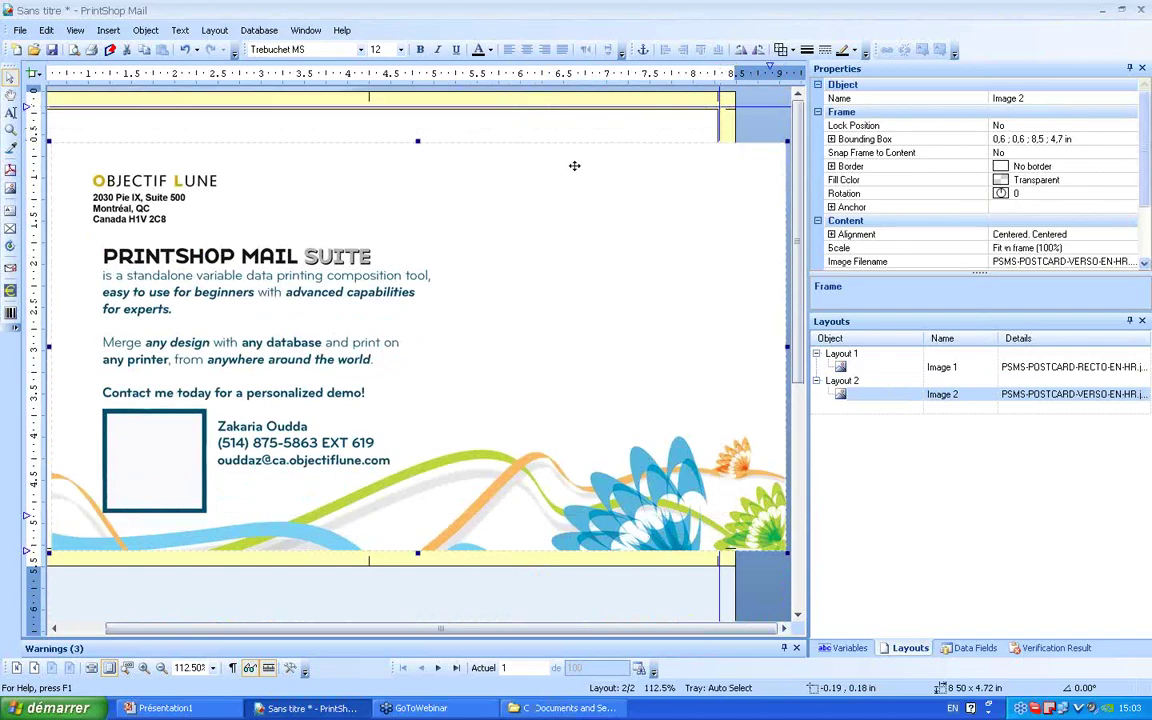
{"action": "left_click_drag", "start_coordinate": [576, 165], "coordinate": [508, 131]}
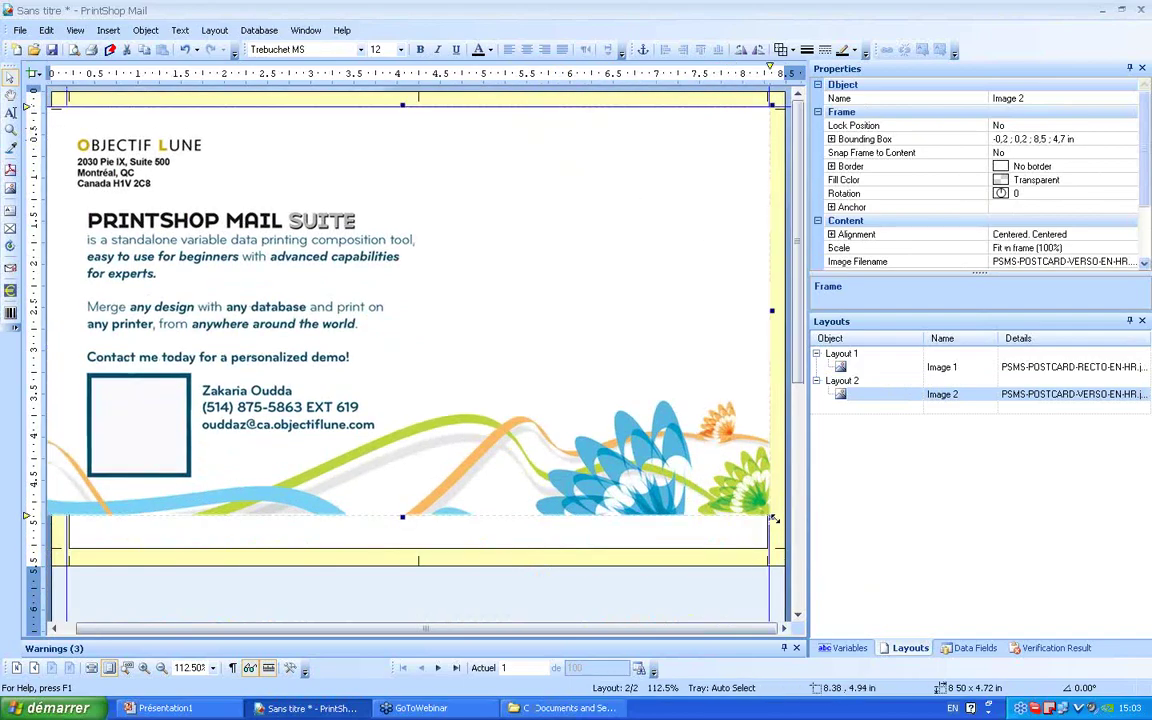
{"action": "left_click_drag", "start_coordinate": [774, 518], "coordinate": [772, 547]}
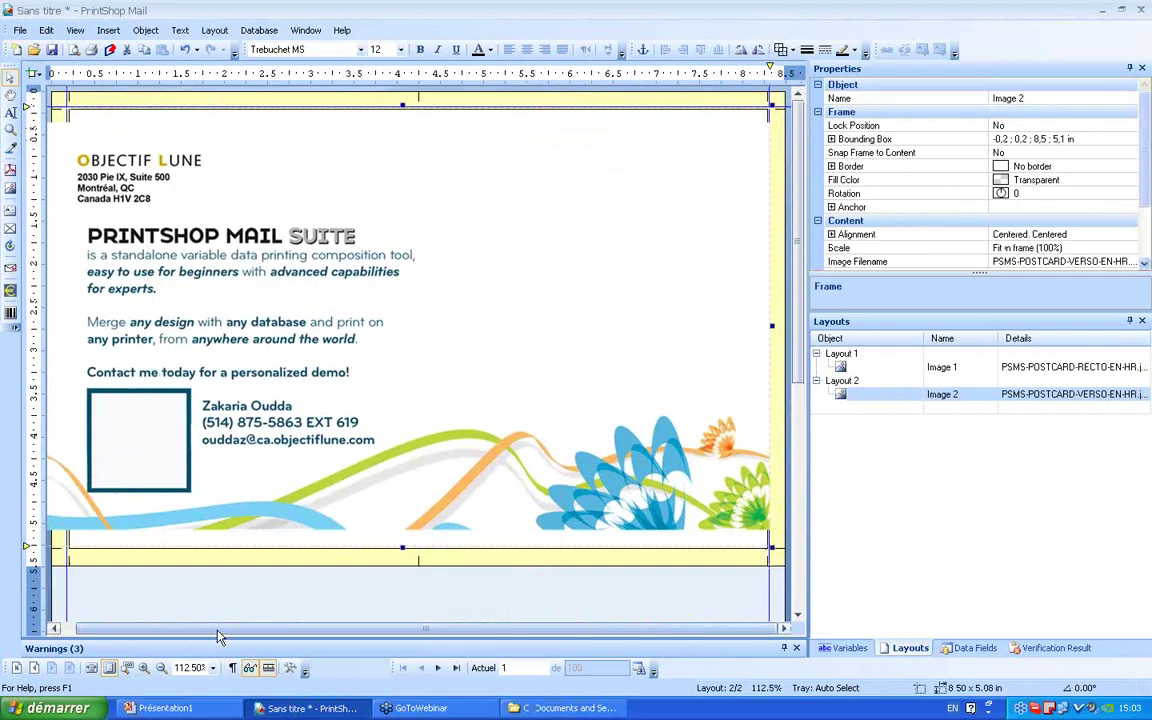
{"action": "left_click", "coordinate": [54, 628]}
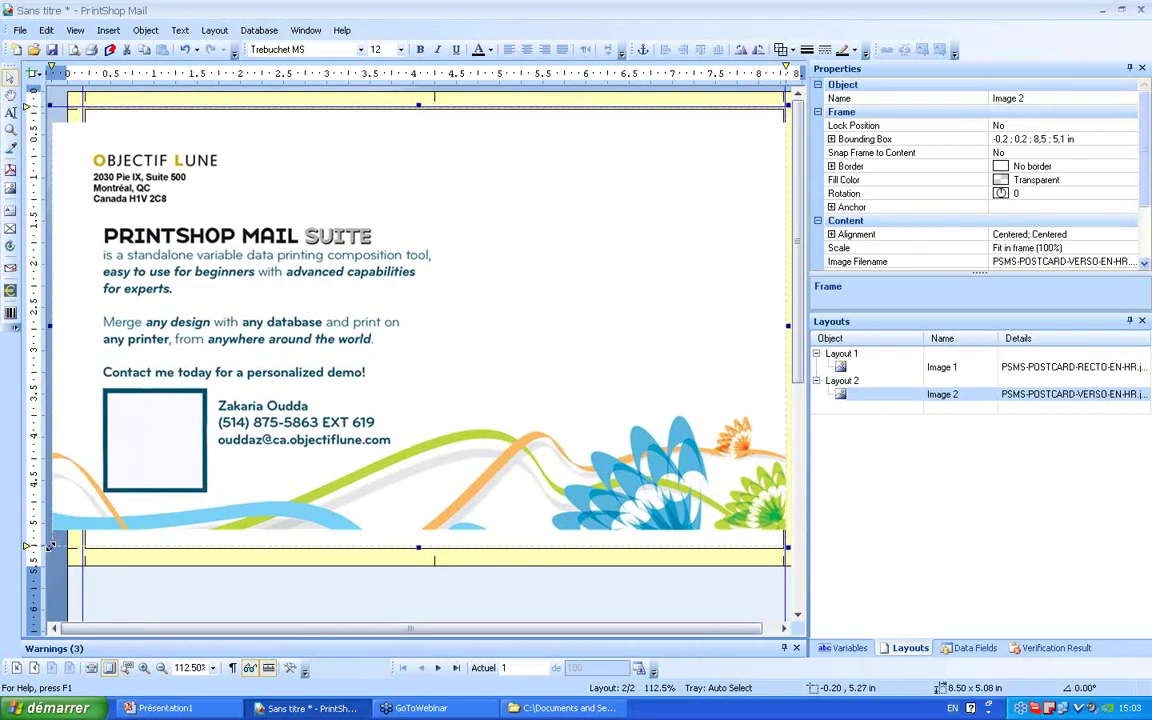
{"action": "left_click_drag", "start_coordinate": [48, 546], "coordinate": [67, 547]}
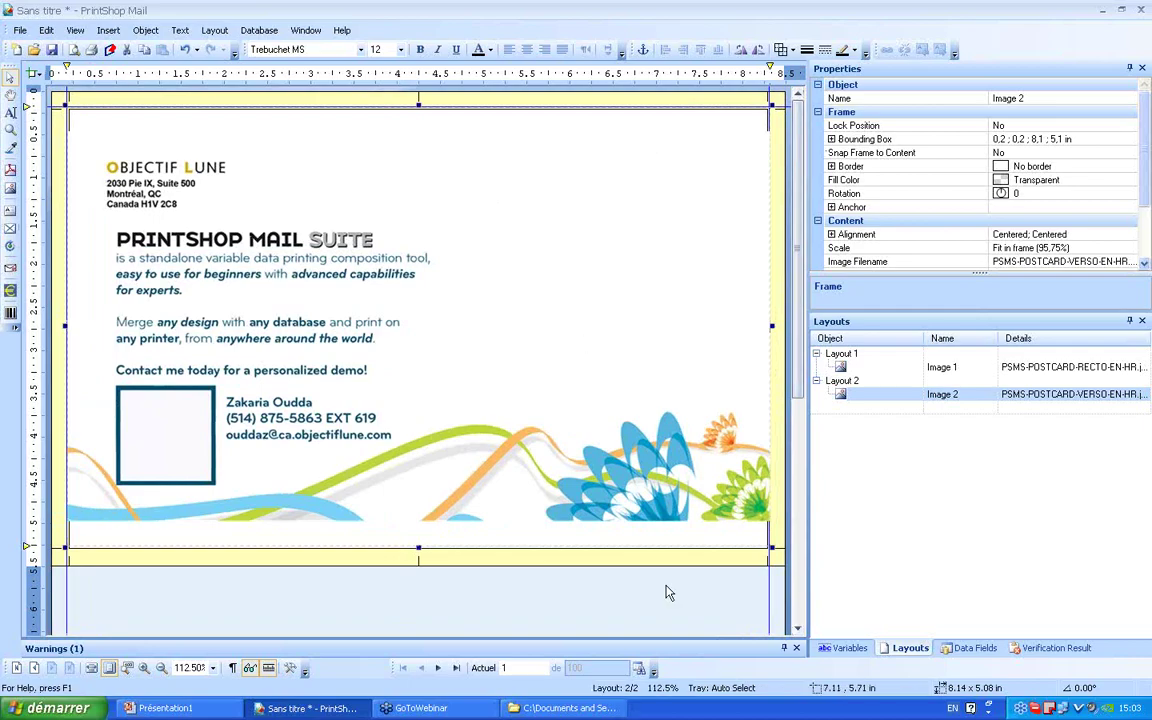
{"action": "left_click", "coordinate": [842, 355]}
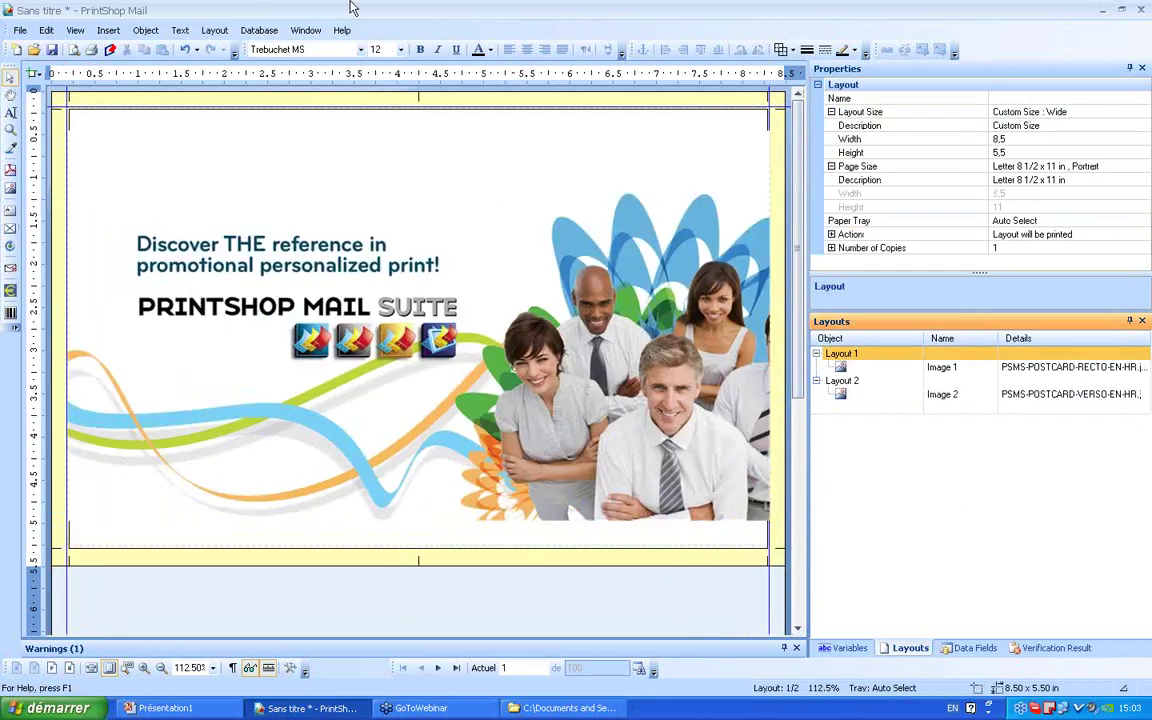
{"action": "left_click", "coordinate": [259, 30]}
{"action": "left_click", "coordinate": [313, 103]}
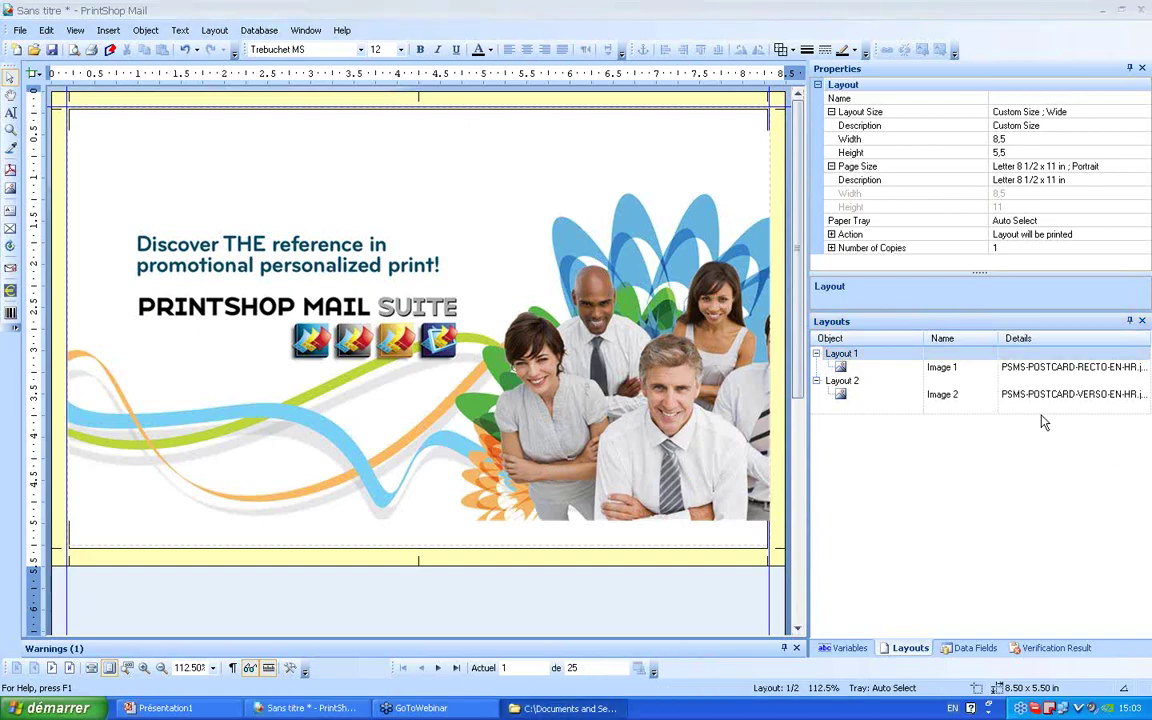
Show the Data Fields panel listing the linked Travel.xls fields
{"action": "left_click", "coordinate": [970, 649]}
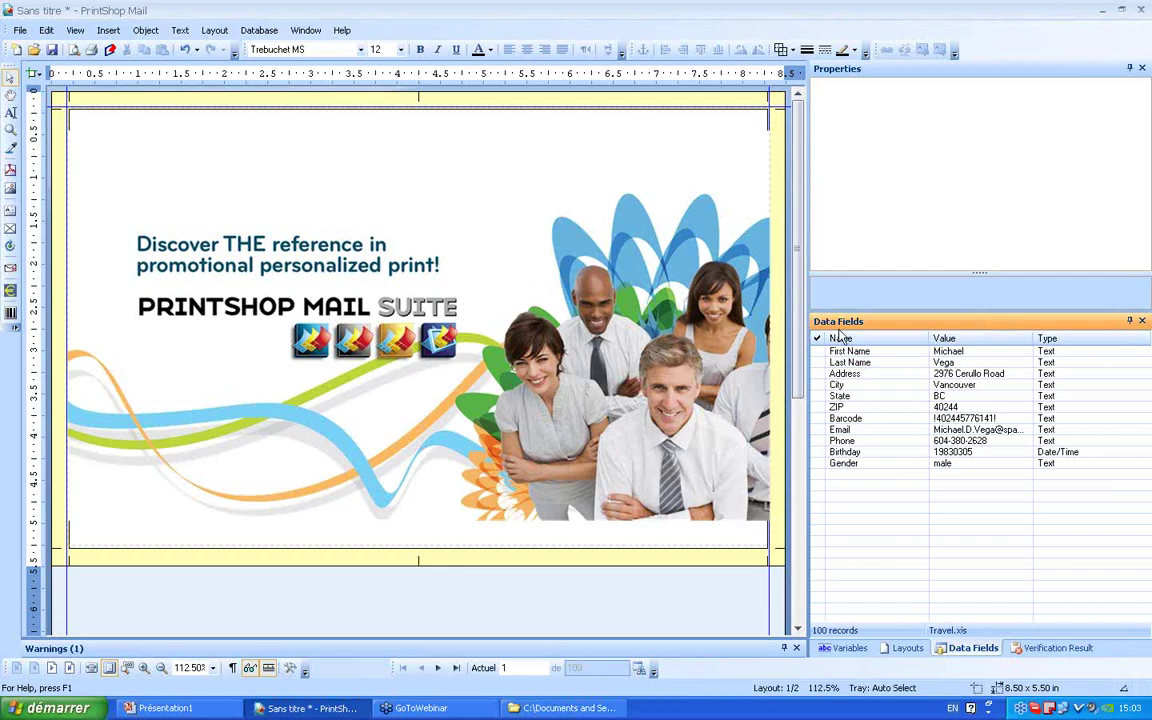
Add the First Name field to the front card and set it in Stencil Std
{"action": "left_click", "coordinate": [866, 352]}
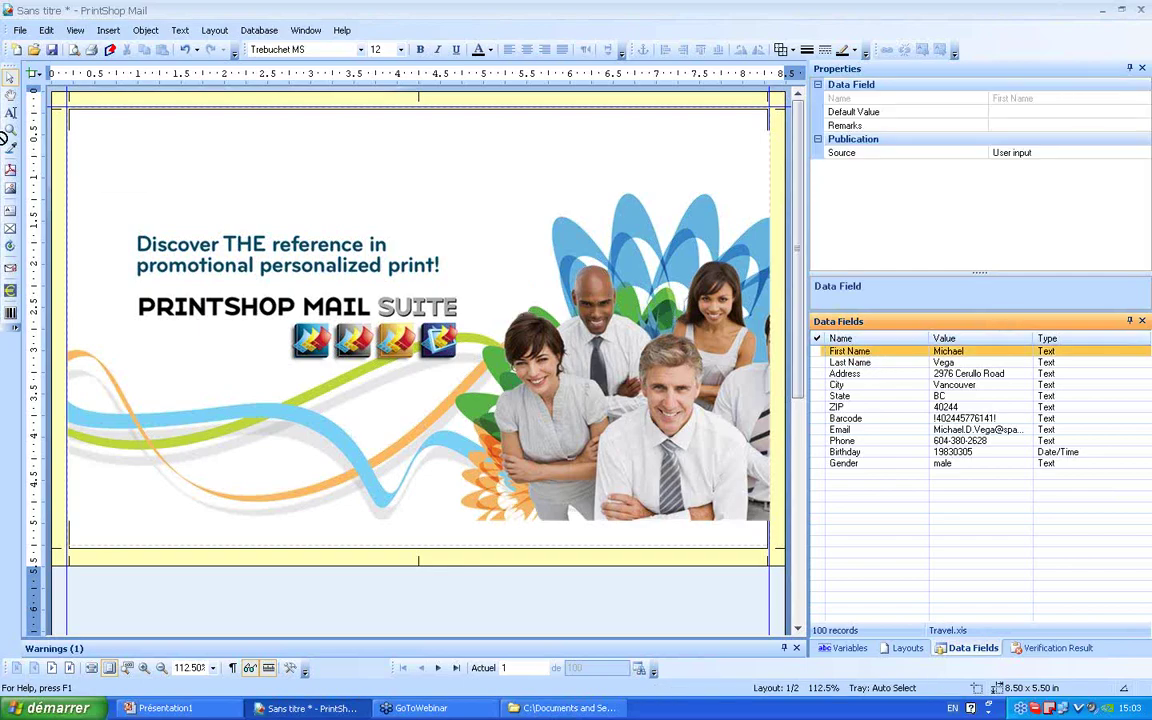
{"action": "mouse_move", "coordinate": [5, 138]}
{"action": "left_mouse_down"}
{"action": "mouse_move", "coordinate": [137, 167]}
{"action": "mouse_move", "coordinate": [412, 192]}
{"action": "mouse_move", "coordinate": [377, 220]}
{"action": "left_mouse_up"}
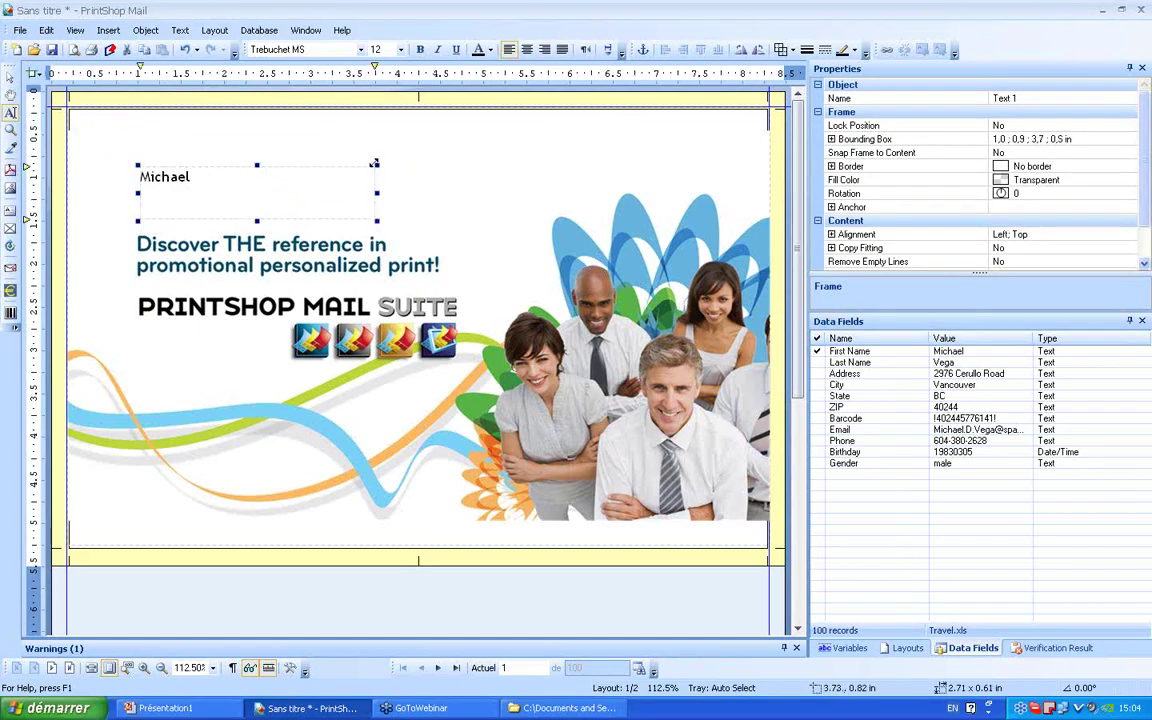
{"action": "left_click_drag", "start_coordinate": [375, 165], "coordinate": [377, 188]}
{"action": "double_click", "coordinate": [208, 192]}
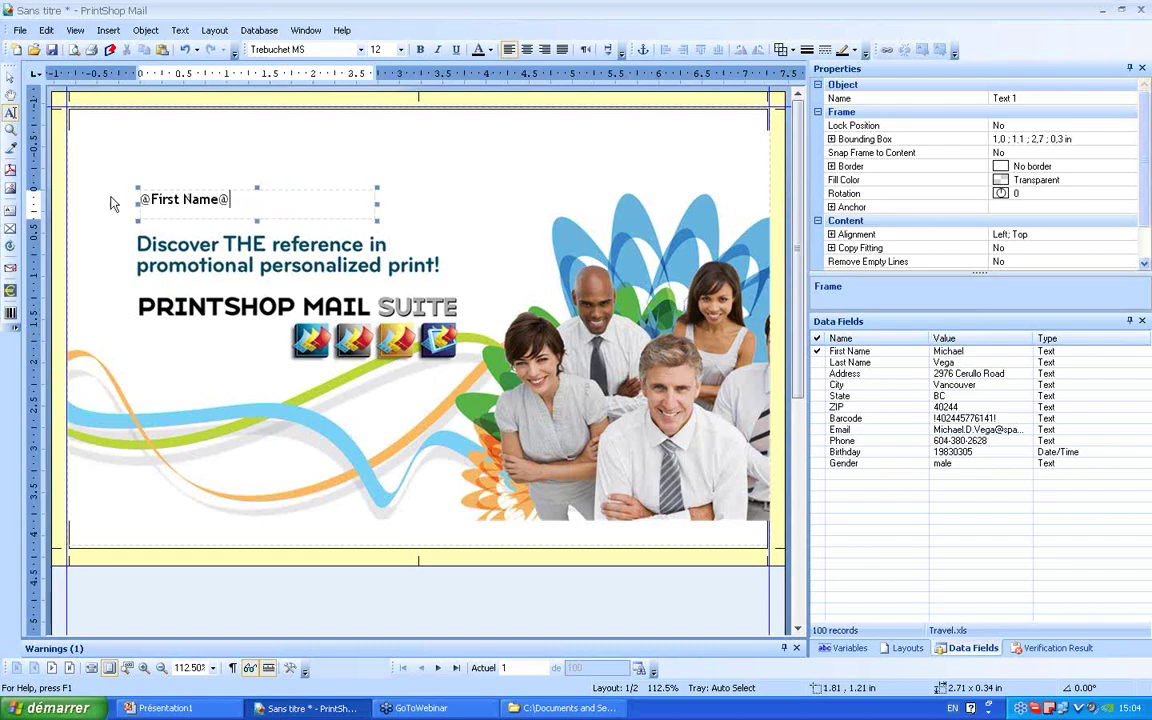
{"action": "key", "text": "ctrl+a"}
{"action": "left_click", "coordinate": [330, 50]}
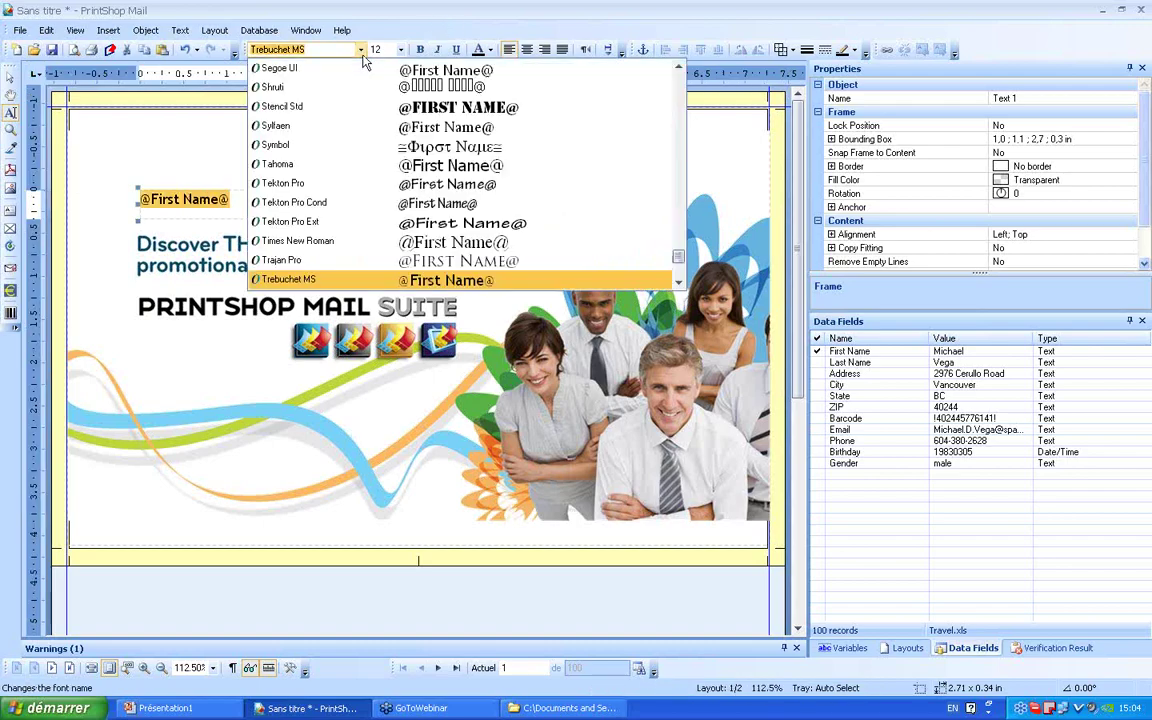
{"action": "left_click", "coordinate": [458, 113]}
{"action": "left_click", "coordinate": [277, 161]}
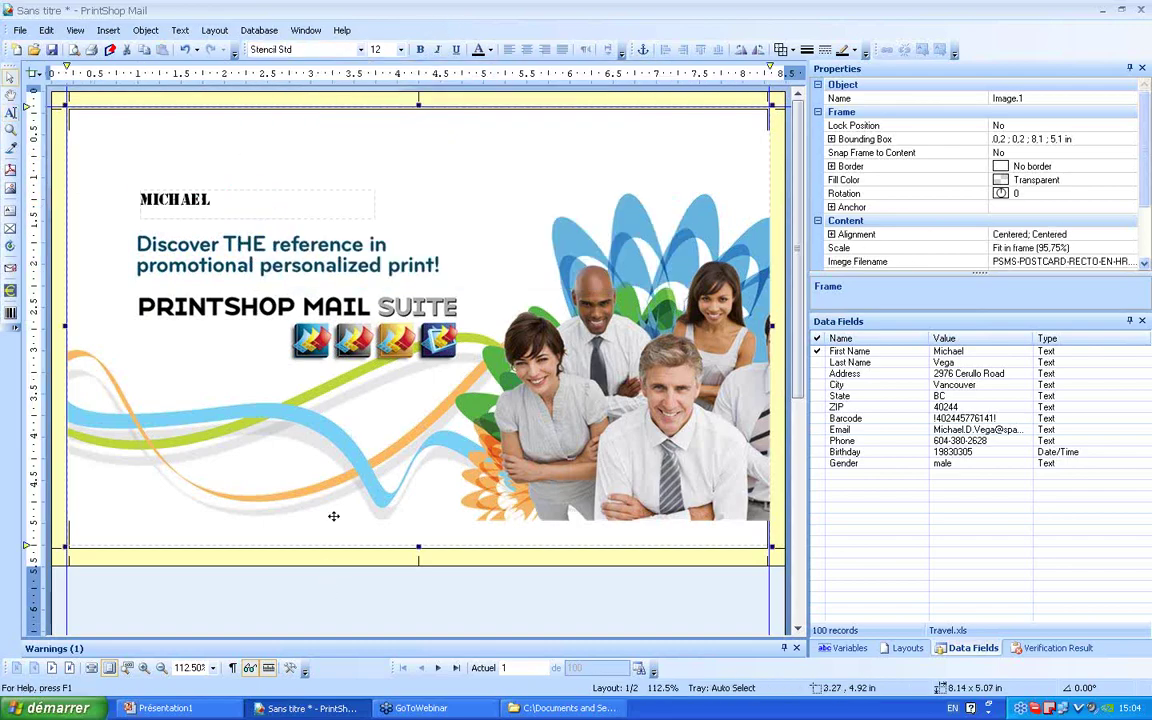
Step through records to preview the merged name, reaching record 15, Rina
{"action": "left_click", "coordinate": [437, 668]}
{"action": "left_click", "coordinate": [437, 668]}
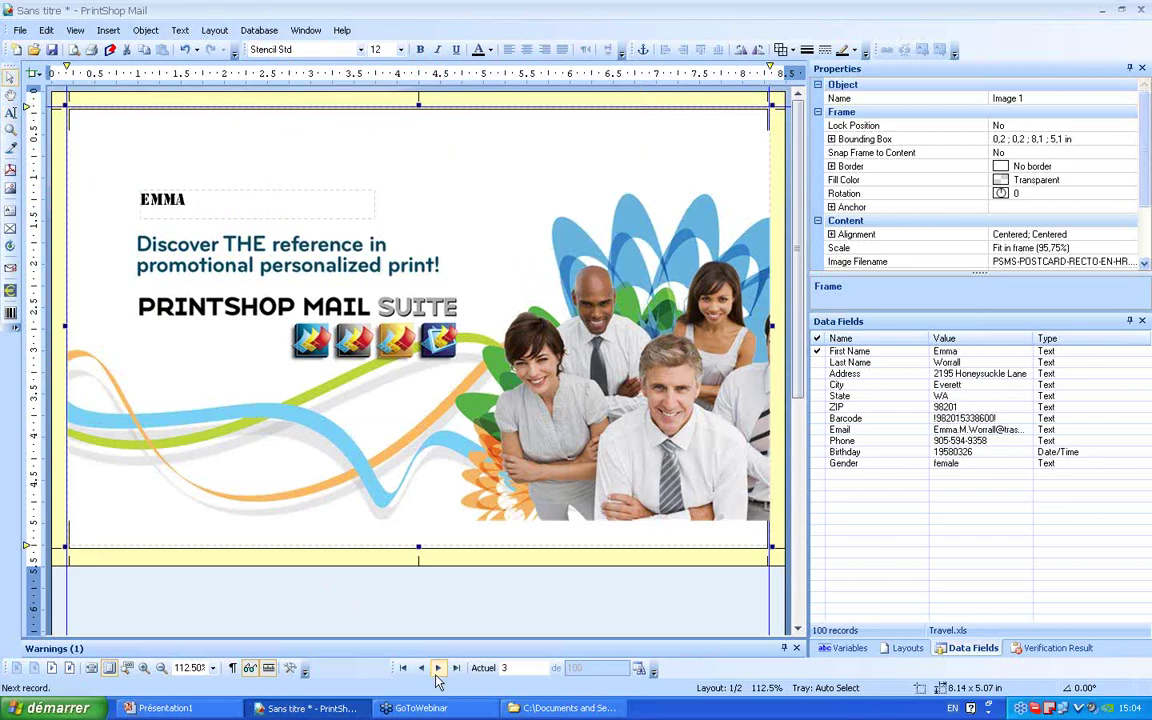
{"action": "left_click", "coordinate": [437, 668]}
{"action": "left_click", "coordinate": [437, 668]}
{"action": "left_click", "coordinate": [437, 668]}
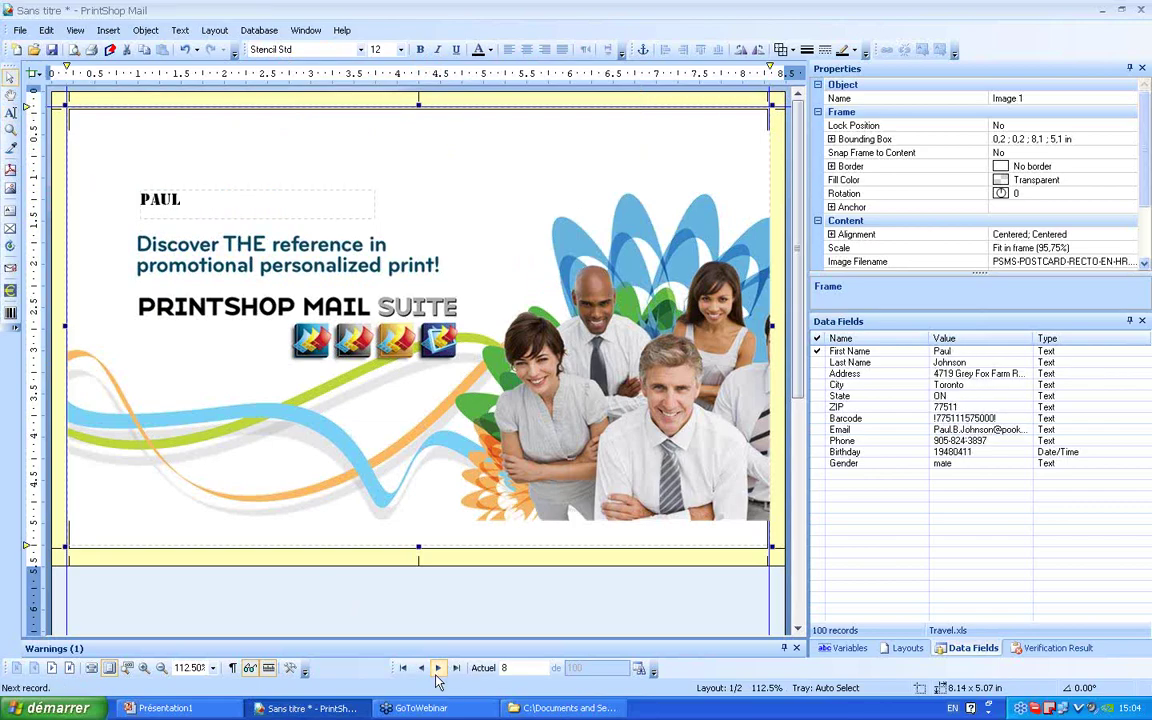
{"action": "left_click", "coordinate": [437, 668]}
{"action": "left_click", "coordinate": [437, 668]}
{"action": "left_click", "coordinate": [437, 668]}
{"action": "left_click", "coordinate": [437, 668]}
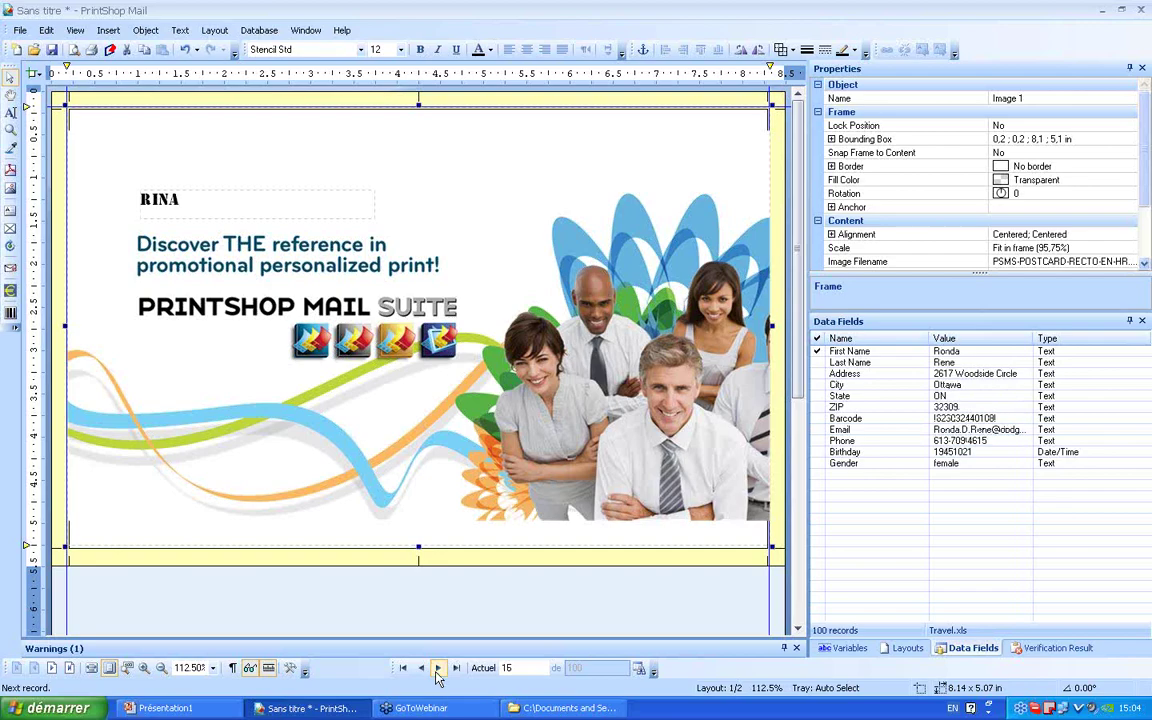
{"action": "left_click", "coordinate": [437, 668]}
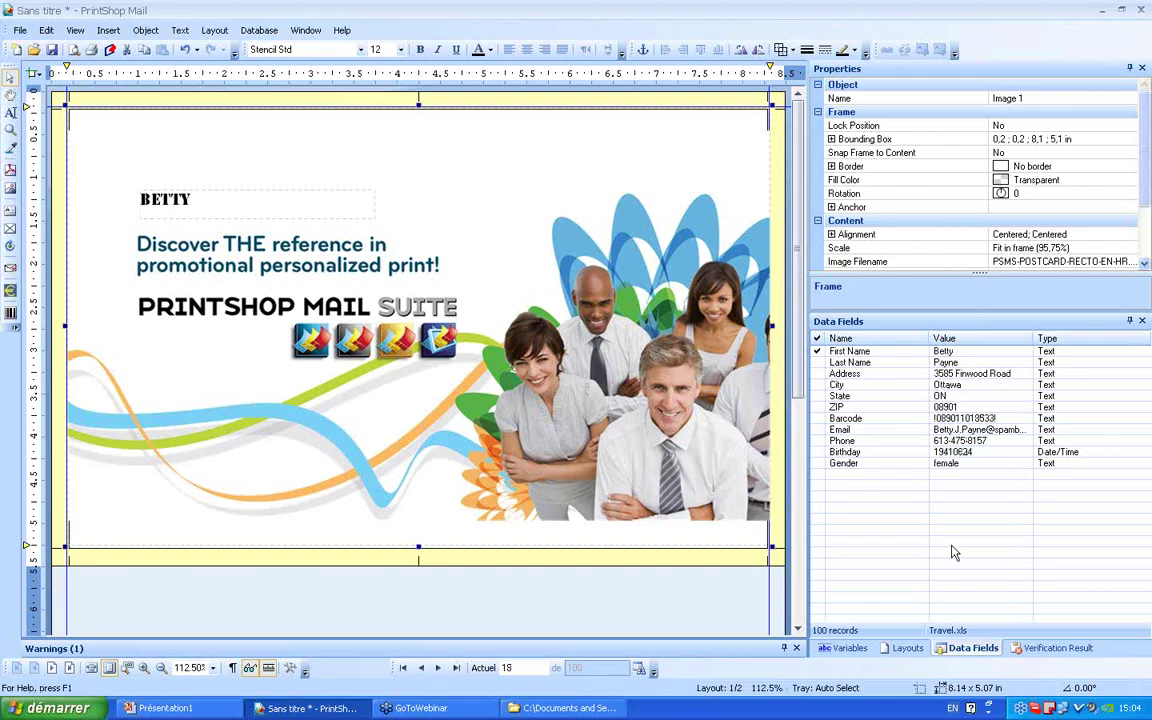
On Layout 2, add the First Name field and enlarge its text frame
{"action": "left_click", "coordinate": [905, 648]}
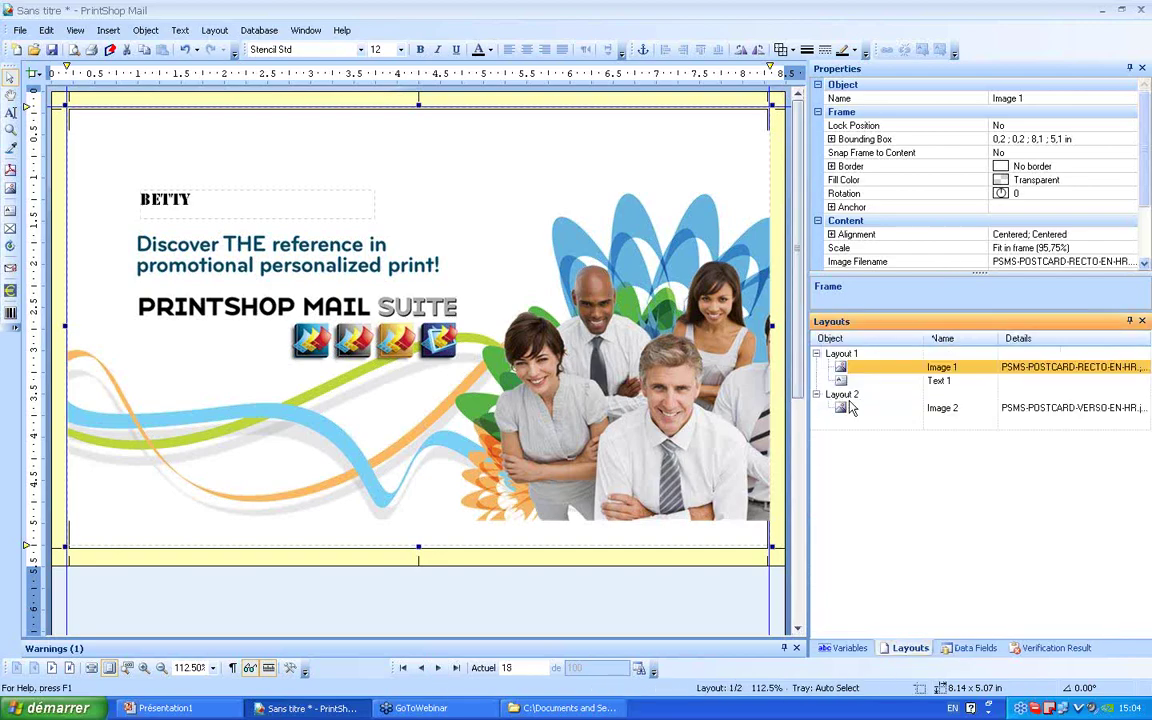
{"action": "left_click", "coordinate": [842, 394]}
{"action": "left_click", "coordinate": [967, 648]}
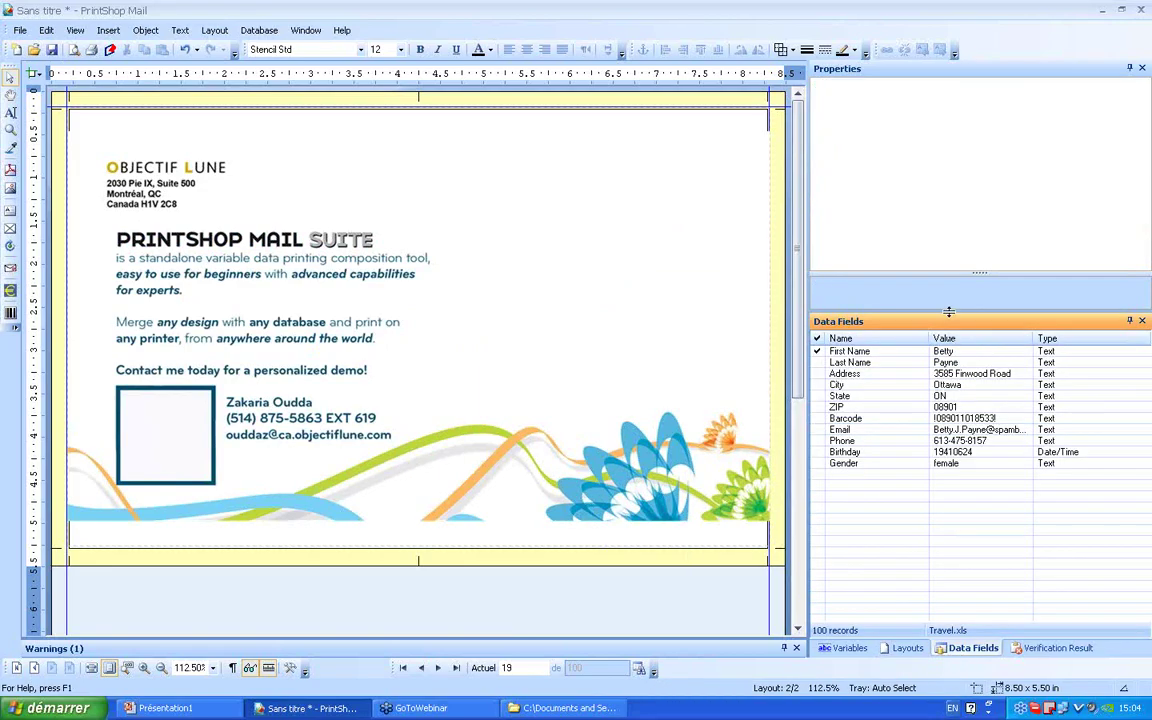
{"action": "mouse_move", "coordinate": [849, 351]}
{"action": "left_mouse_down"}
{"action": "mouse_move", "coordinate": [563, 250]}
{"action": "mouse_move", "coordinate": [451, 145]}
{"action": "left_mouse_up"}
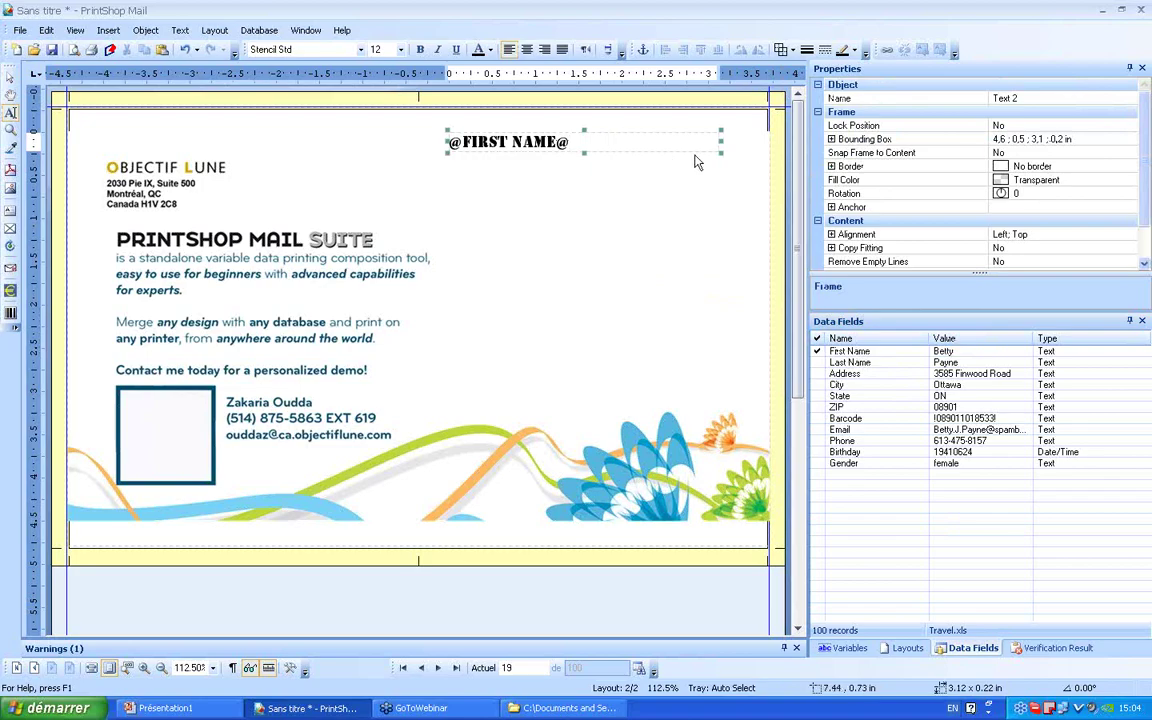
{"action": "left_click_drag", "start_coordinate": [722, 152], "coordinate": [725, 407]}
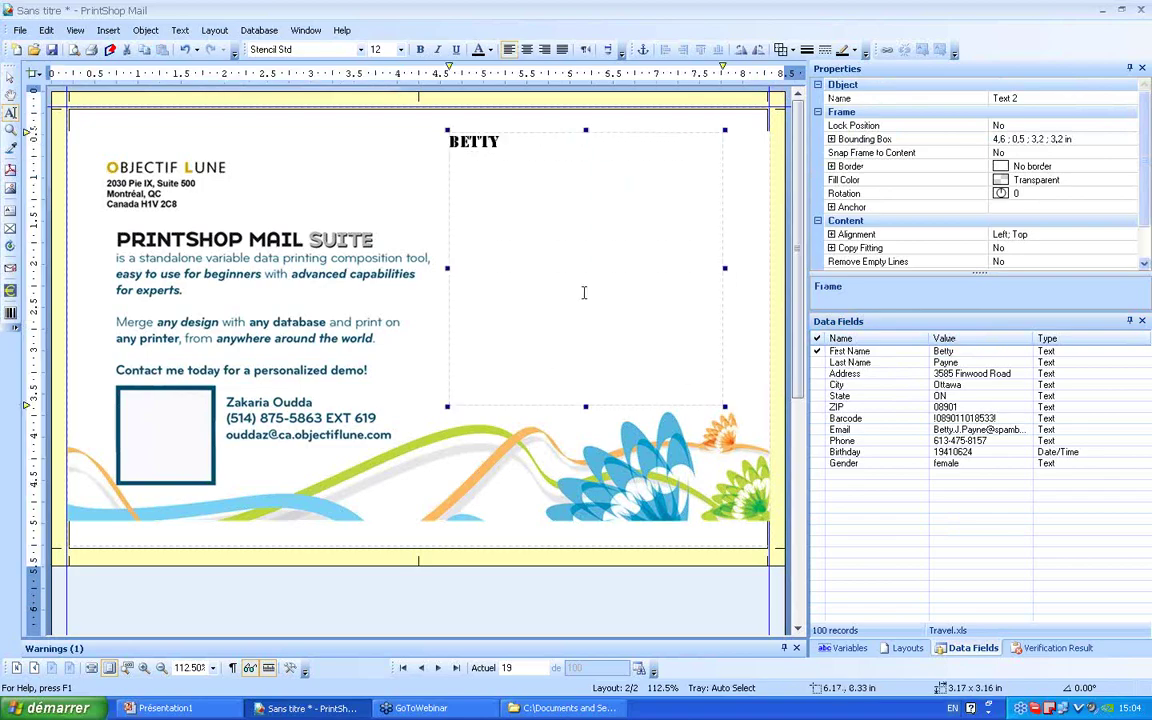
Add Last Name, Address and City fields, each on its own line
{"action": "left_click", "coordinate": [955, 364]}
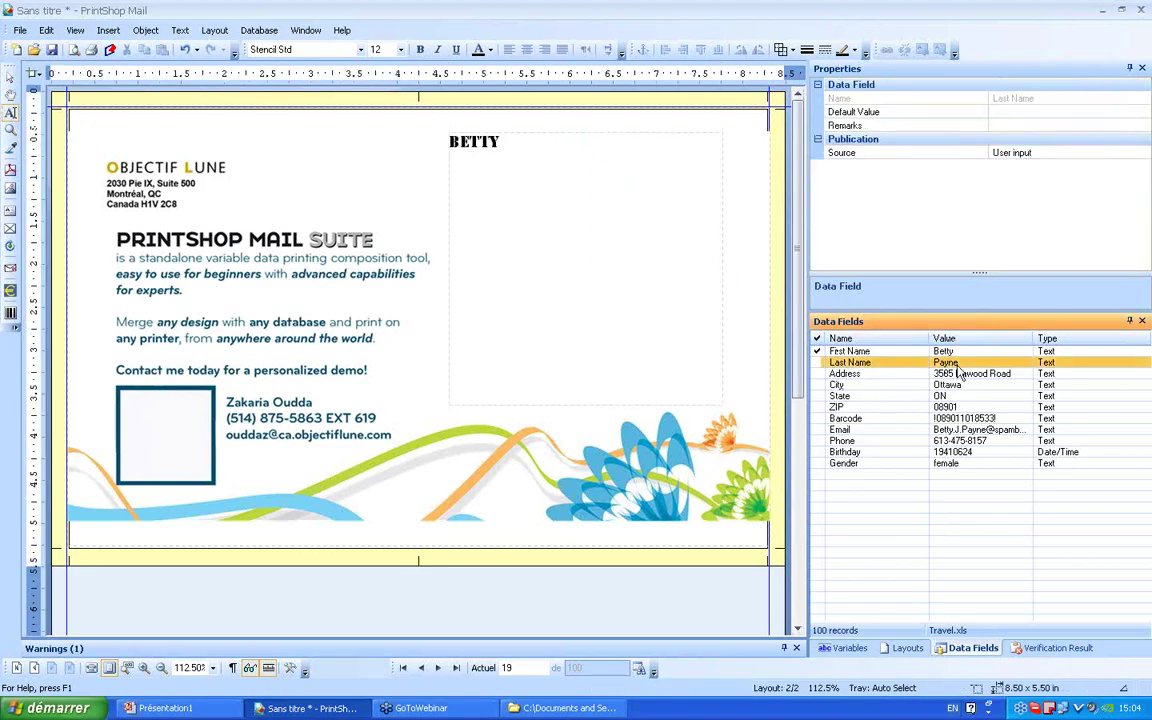
{"action": "left_click_drag", "start_coordinate": [959, 372], "coordinate": [581, 165]}
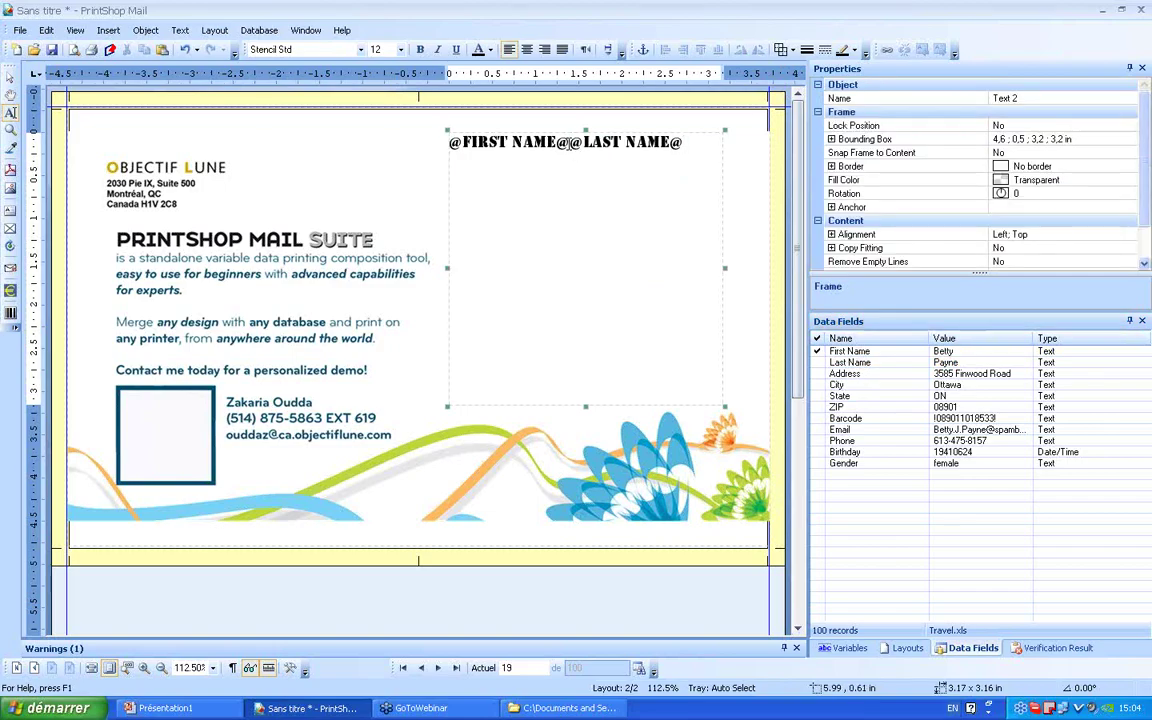
{"action": "left_click", "coordinate": [571, 143]}
{"action": "key", "text": "Return"}
{"action": "left_click", "coordinate": [970, 373]}
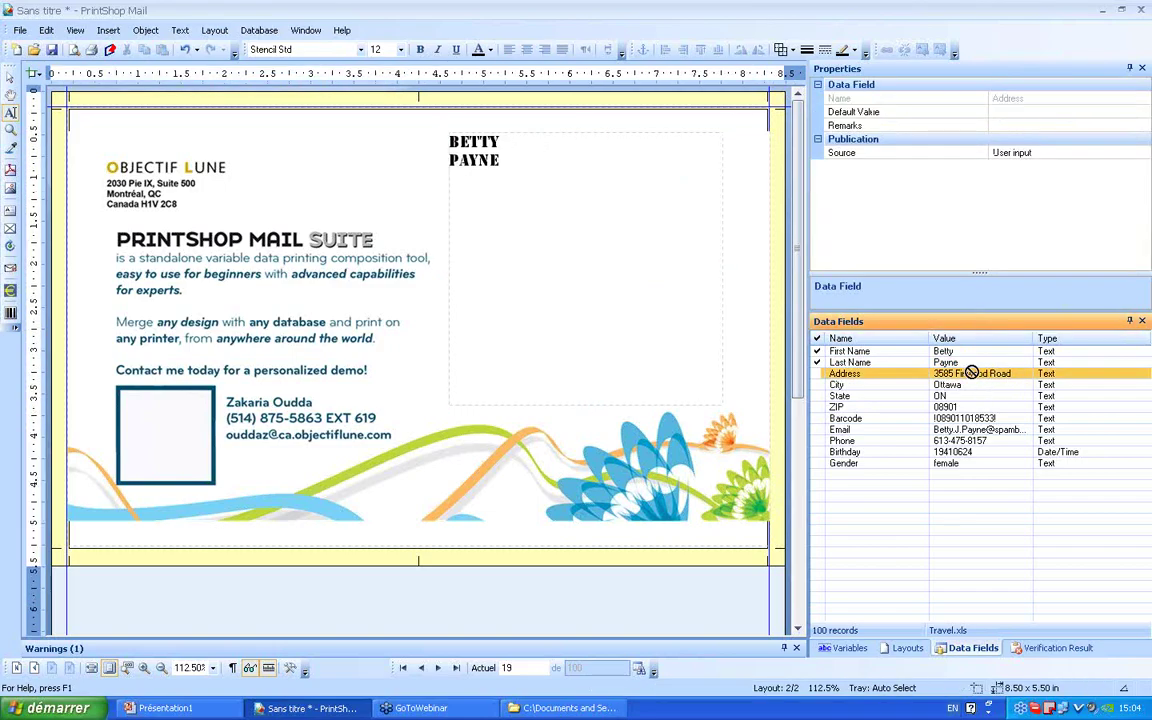
{"action": "left_click_drag", "start_coordinate": [971, 372], "coordinate": [584, 205]}
{"action": "left_click", "coordinate": [561, 163]}
{"action": "key", "text": "Return"}
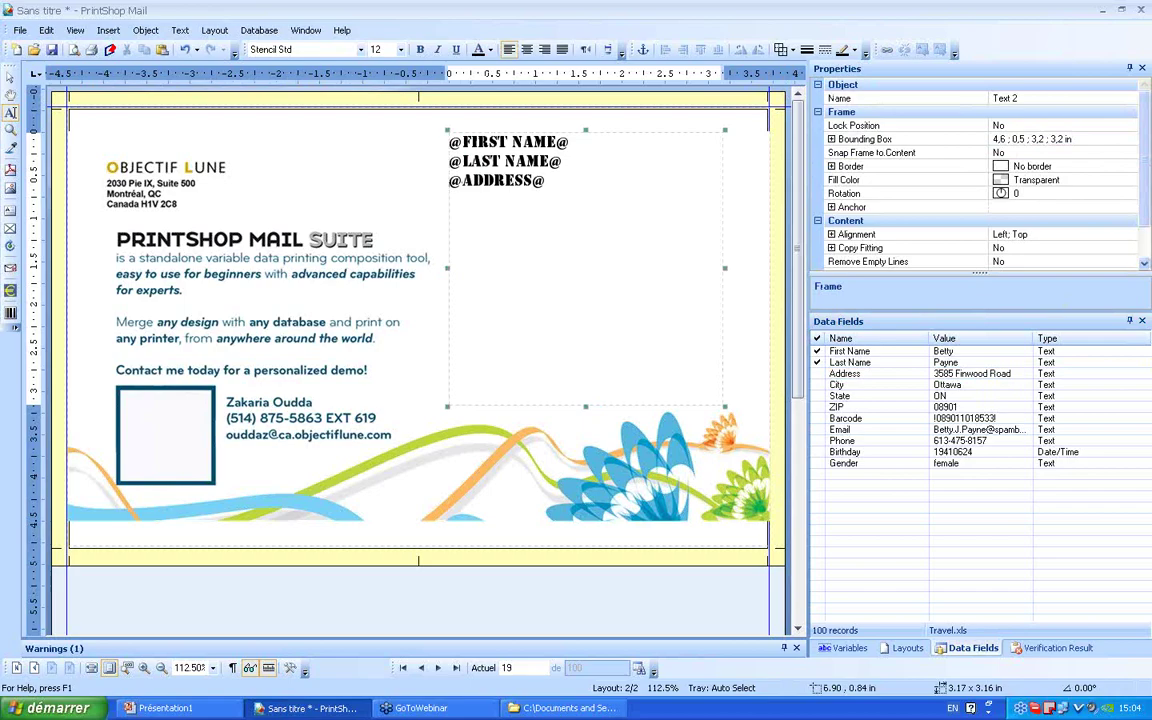
{"action": "left_click_drag", "start_coordinate": [845, 384], "coordinate": [640, 285]}
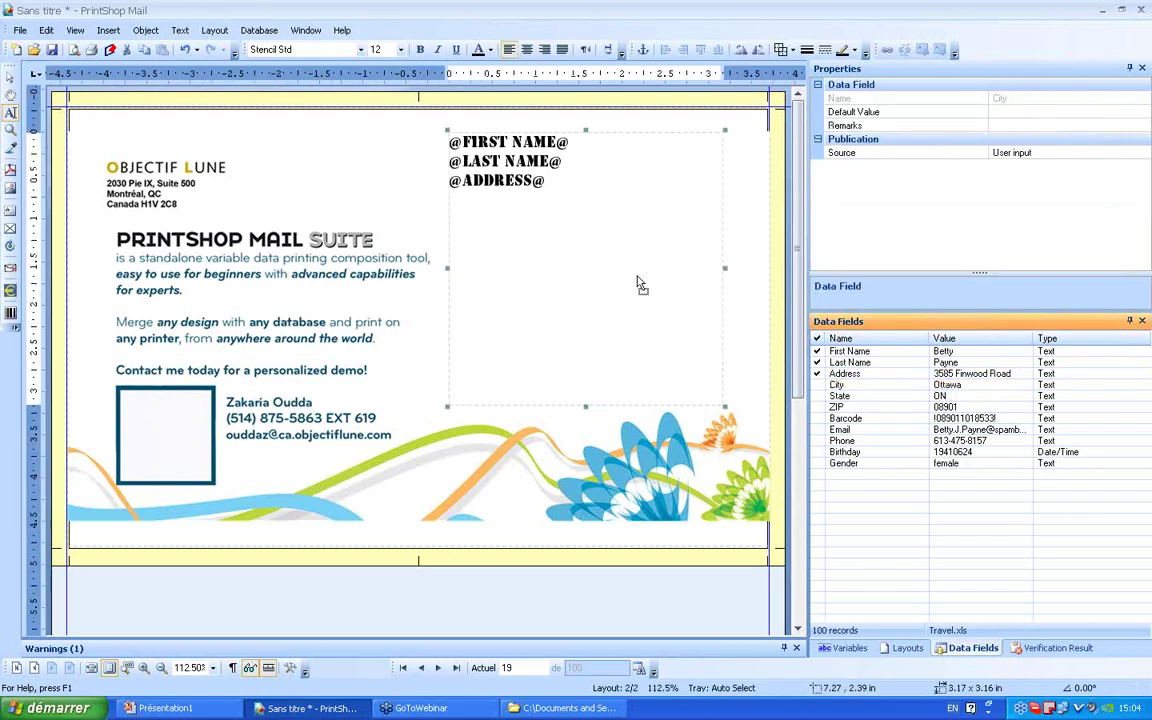
{"action": "left_click", "coordinate": [546, 181]}
{"action": "key", "text": "Return"}
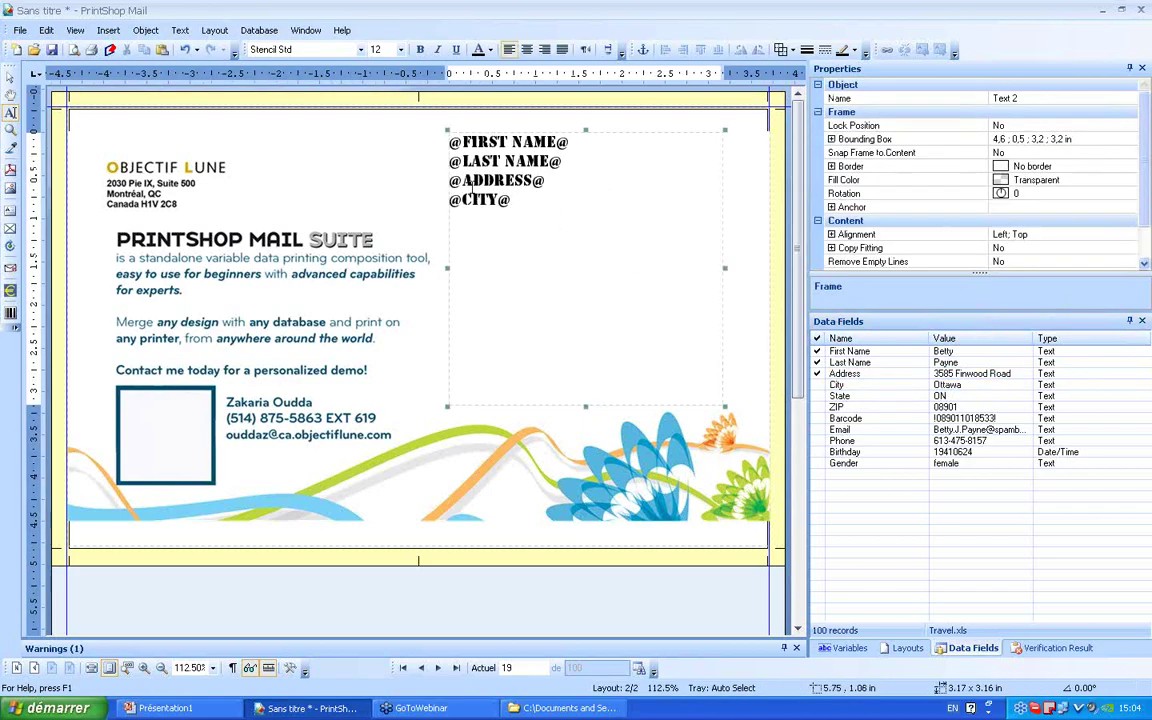
{"action": "left_click", "coordinate": [527, 244]}
Step through records to check the address block, reaching record 35
{"action": "left_click", "coordinate": [440, 670]}
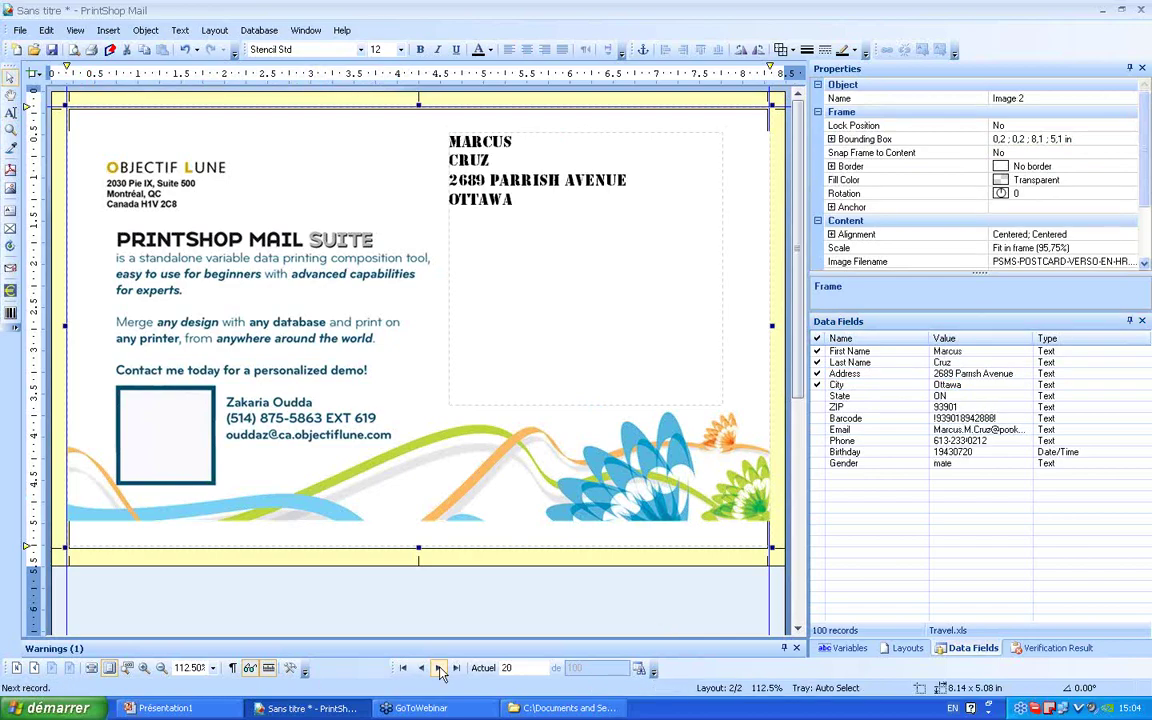
{"action": "double_click", "coordinate": [440, 670]}
{"action": "left_click", "coordinate": [440, 670]}
{"action": "double_click", "coordinate": [440, 670]}
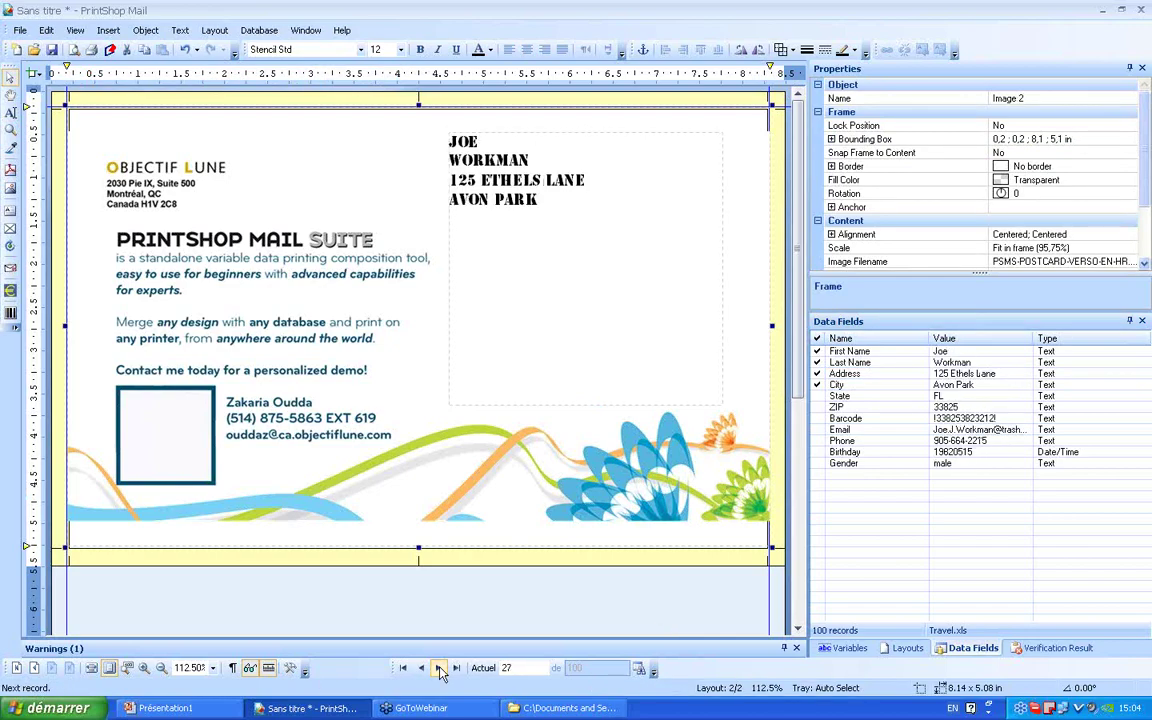
{"action": "double_click", "coordinate": [440, 670]}
{"action": "double_click", "coordinate": [440, 670]}
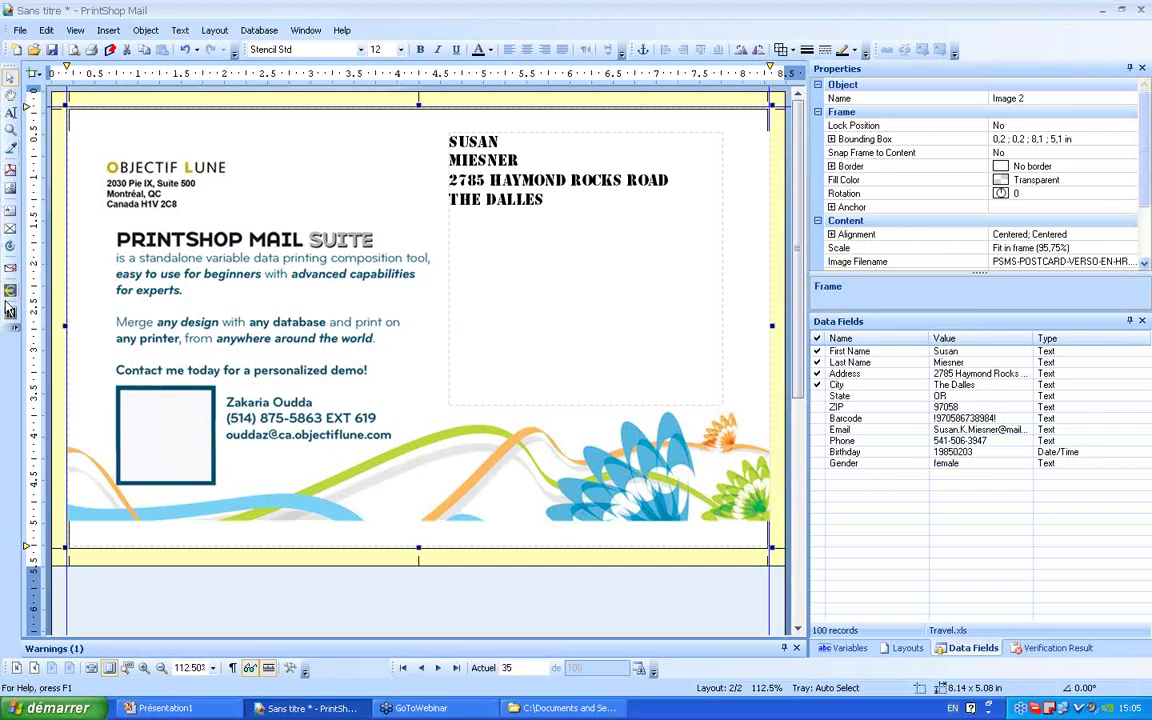
Insert a QR barcode on the postcard back and fit it into the empty square frame at lower left
{"action": "left_click", "coordinate": [10, 290]}
{"action": "left_click", "coordinate": [334, 295]}
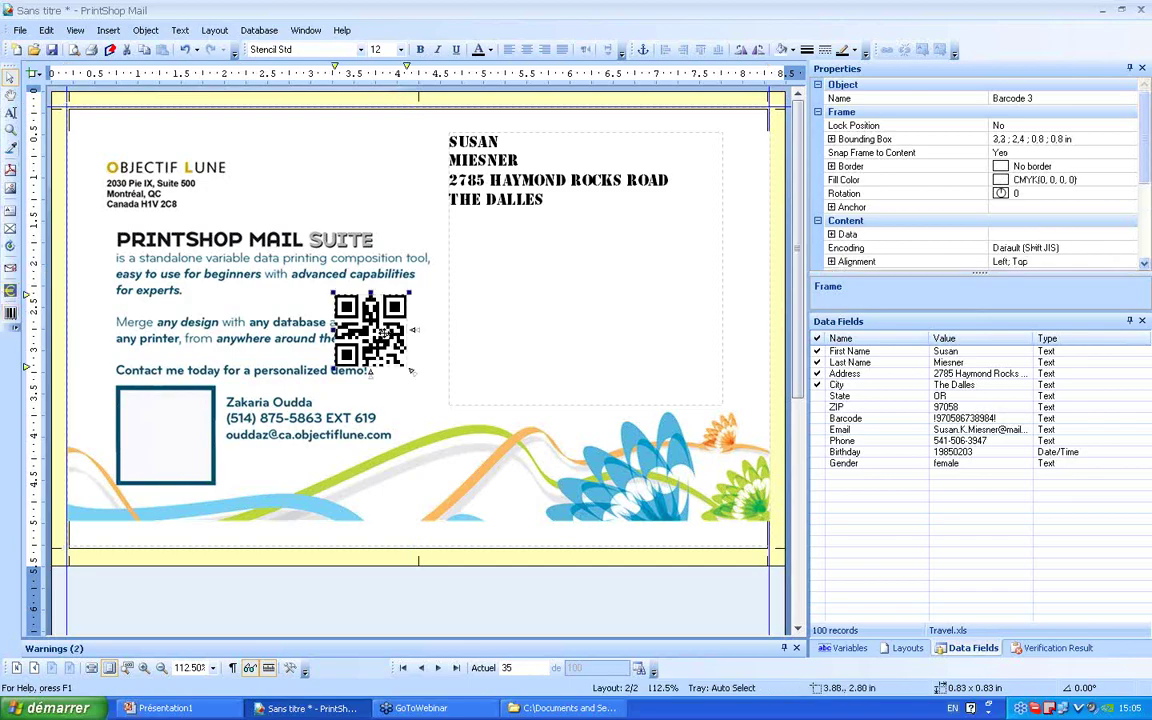
{"action": "mouse_move", "coordinate": [371, 310]}
{"action": "left_mouse_down"}
{"action": "mouse_move", "coordinate": [453, 437]}
{"action": "mouse_move", "coordinate": [513, 410]}
{"action": "mouse_move", "coordinate": [181, 417]}
{"action": "left_mouse_up"}
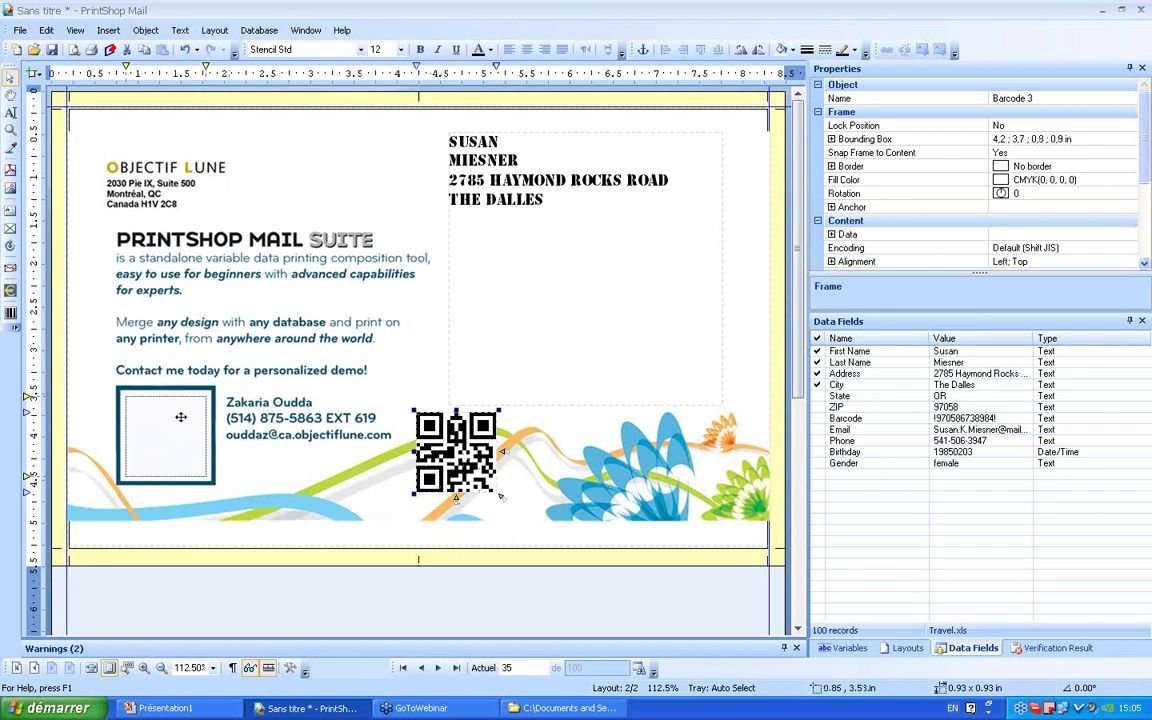
{"action": "left_click_drag", "start_coordinate": [181, 417], "coordinate": [181, 417]}
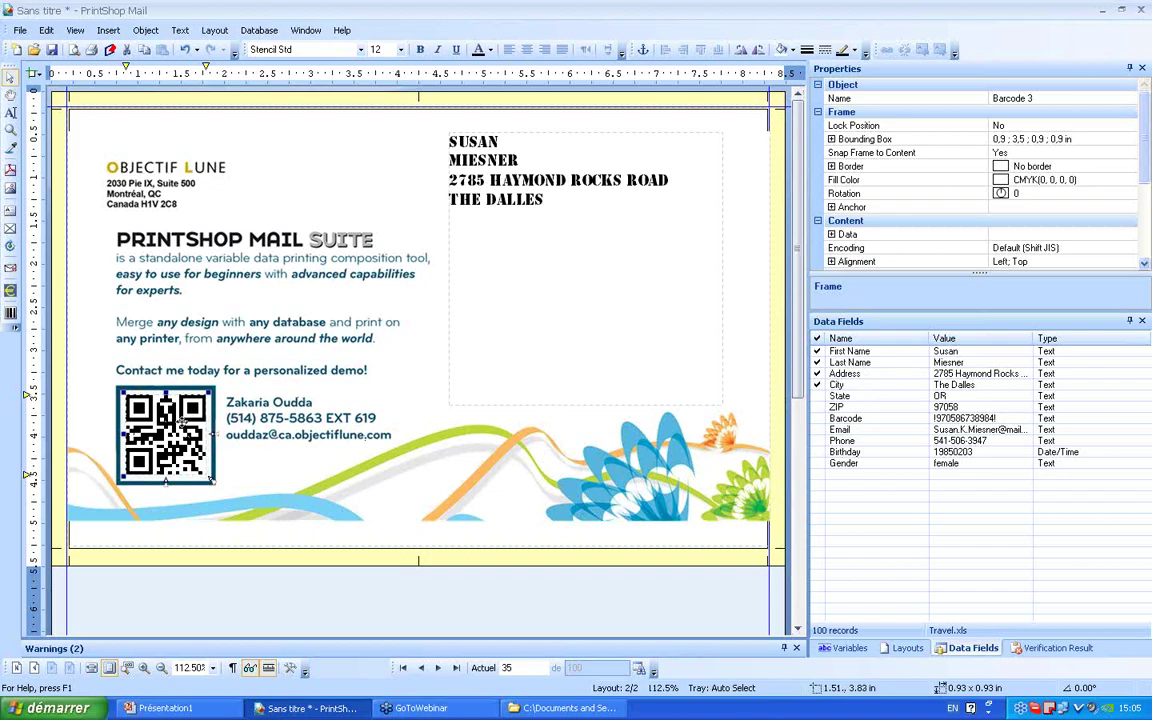
Set the QR code's data expression to the Barcode data field
{"action": "double_click", "coordinate": [163, 400]}
{"action": "mouse_move", "coordinate": [541, 184]}
{"action": "left_mouse_down"}
{"action": "mouse_move", "coordinate": [513, 197]}
{"action": "mouse_move", "coordinate": [563, 196]}
{"action": "left_mouse_up"}
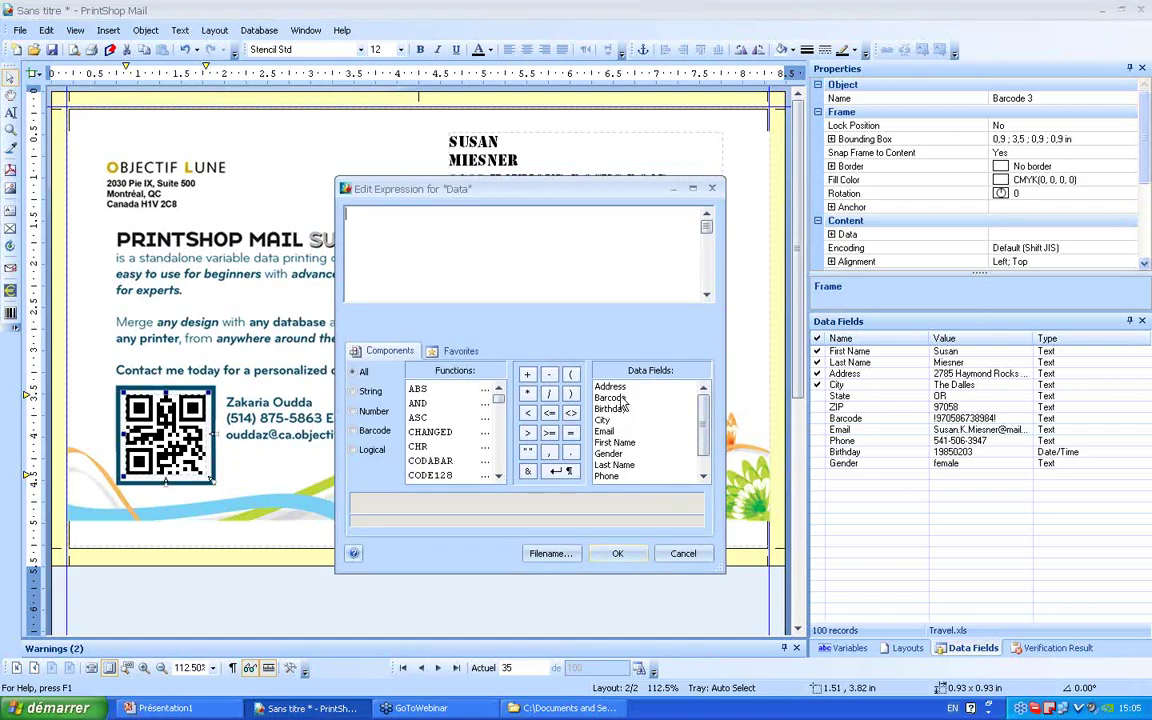
{"action": "double_click", "coordinate": [616, 398]}
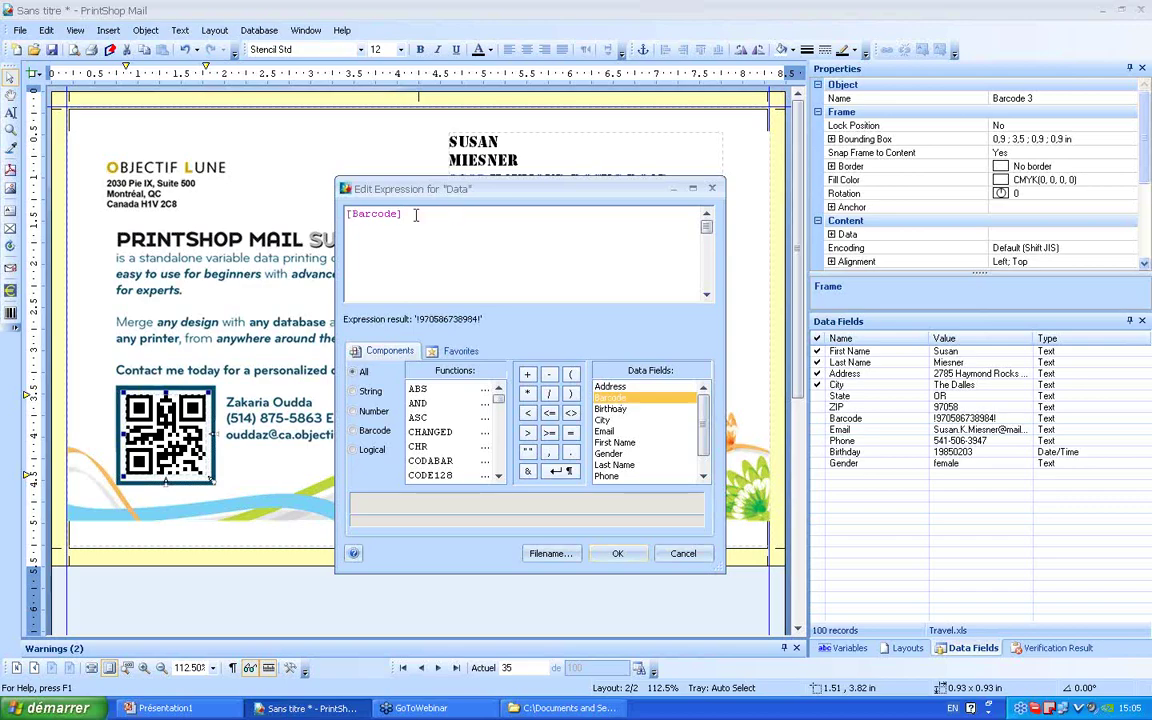
{"action": "left_click", "coordinate": [618, 554]}
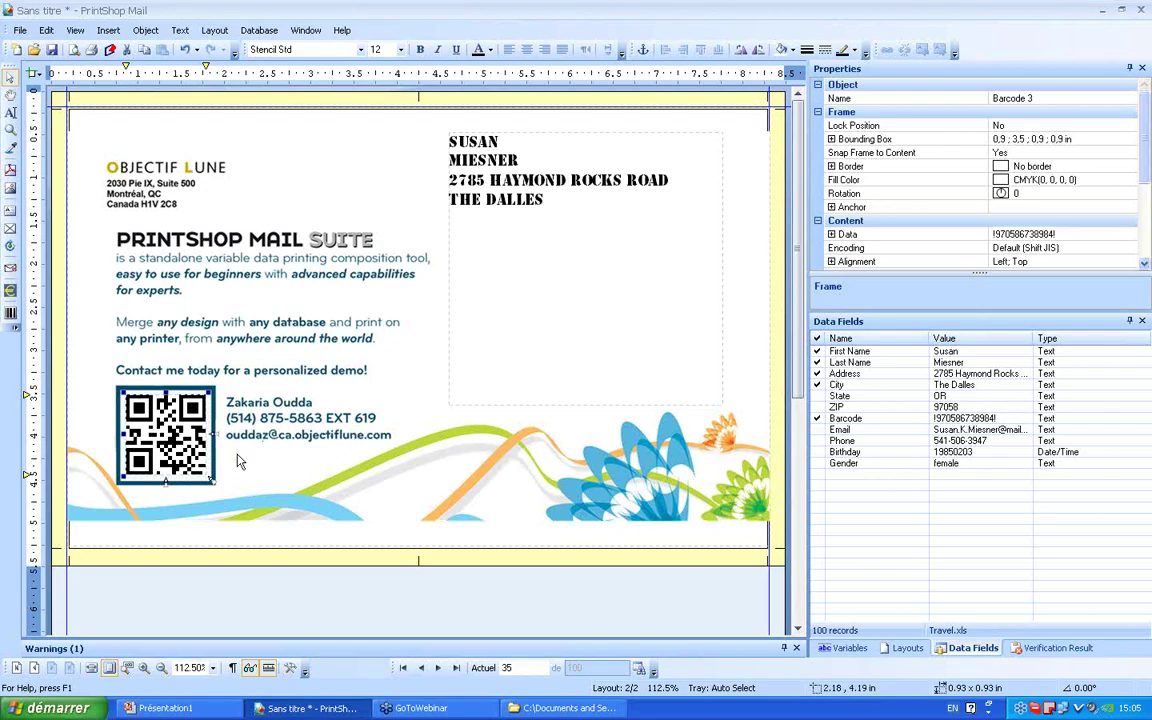
{"action": "double_click", "coordinate": [170, 430]}
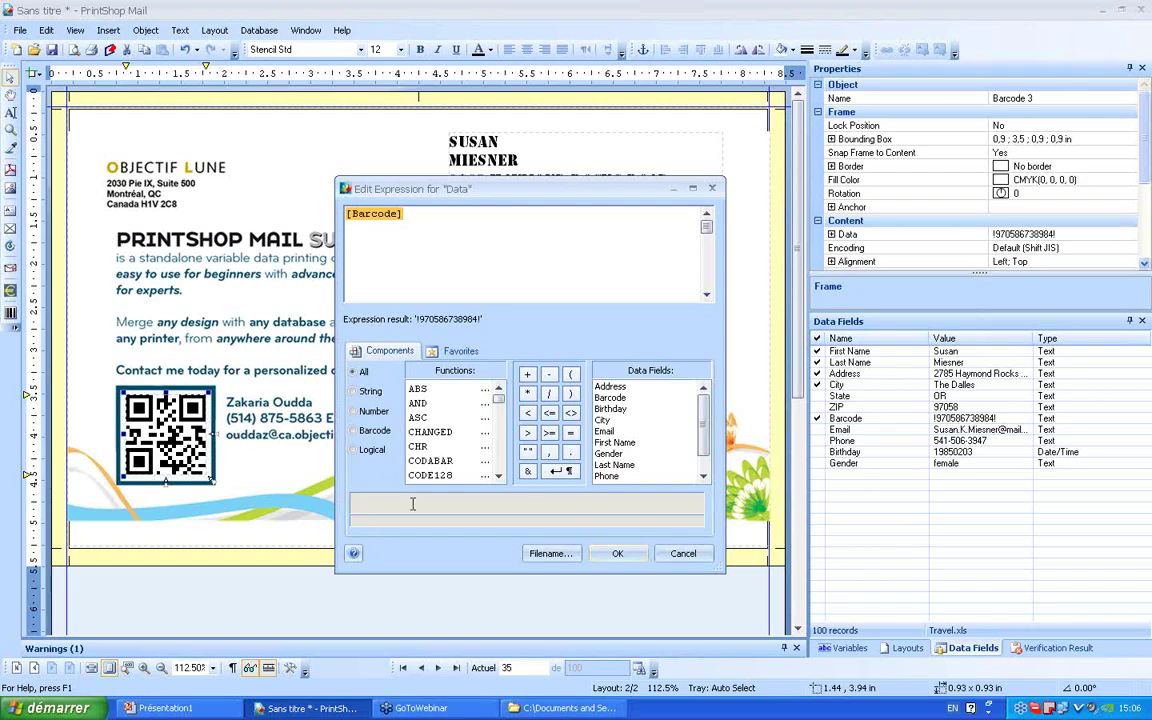
{"action": "left_click", "coordinate": [533, 455]}
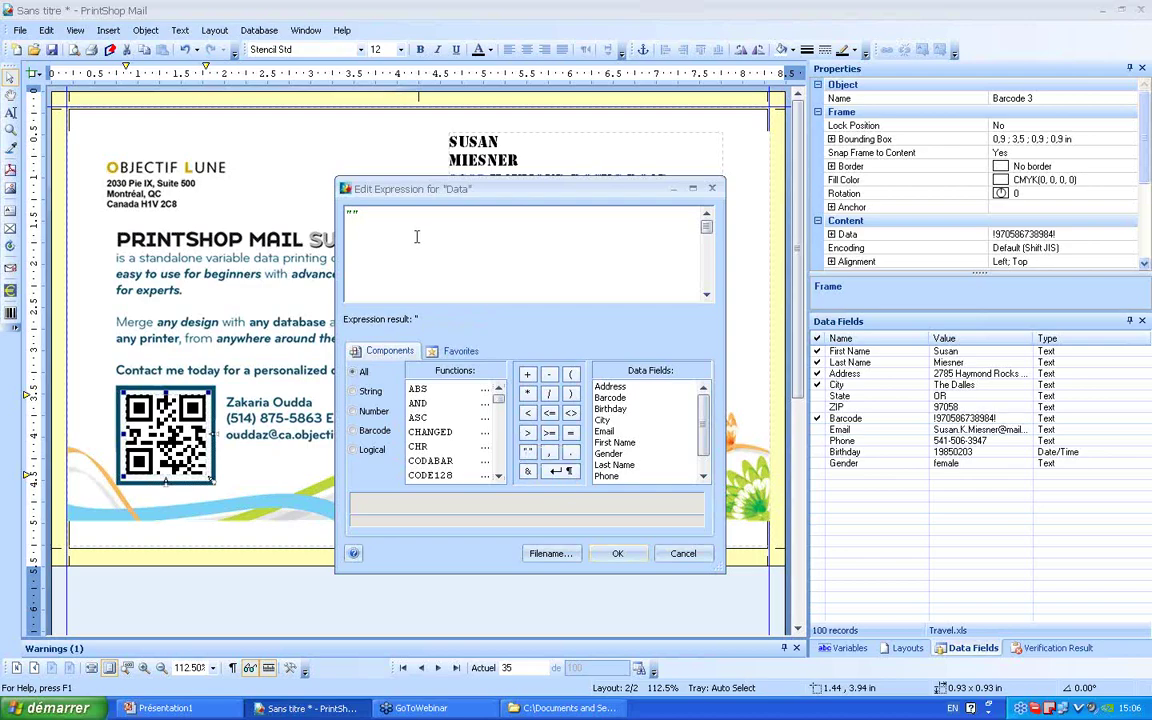
{"action": "type", "text": "www."}
{"action": "type", "text": "objectifl"}
{"action": "type", "text": "une."}
{"action": "type", "text": "com"}
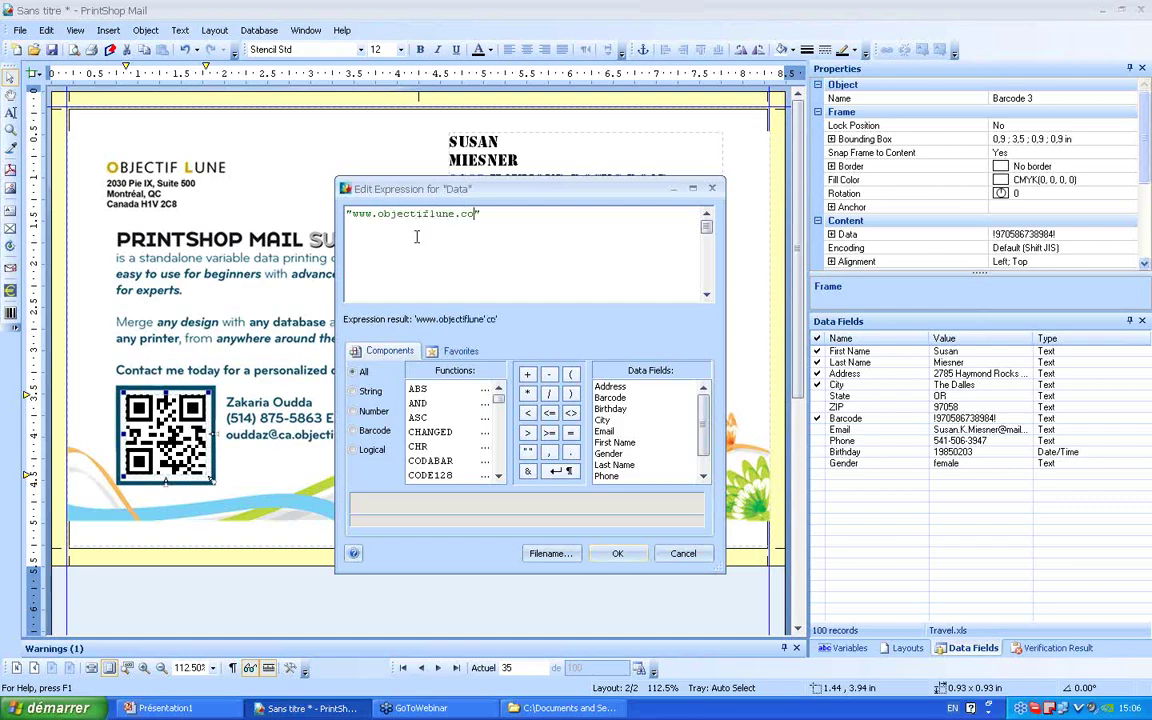
{"action": "left_click", "coordinate": [617, 553]}
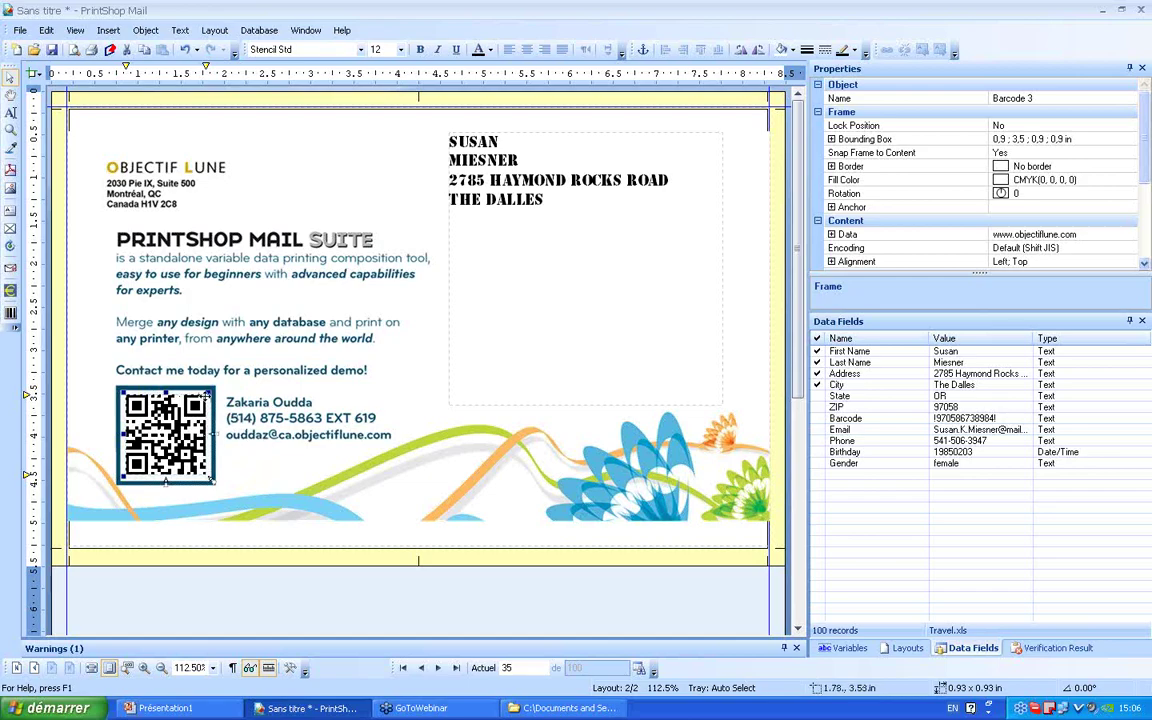
Check the postcard's Layout 1 front and Layout 2 back, ending on the front
{"action": "left_click", "coordinate": [907, 648]}
{"action": "left_click", "coordinate": [841, 354]}
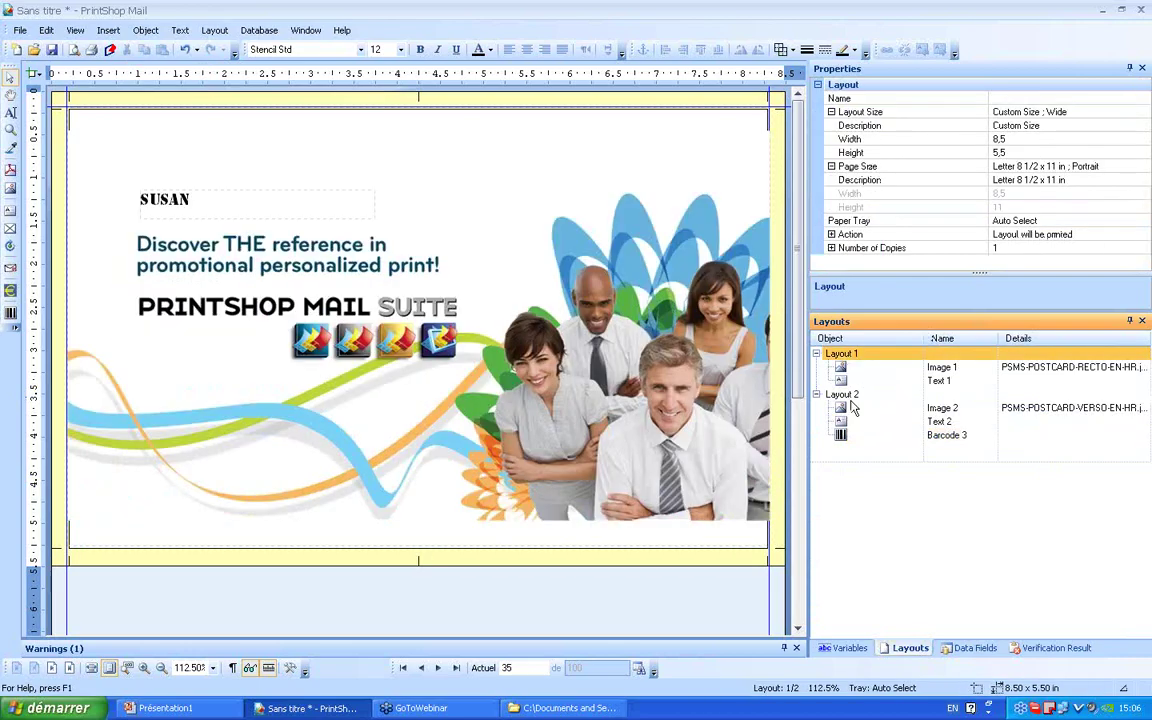
{"action": "left_click", "coordinate": [841, 394]}
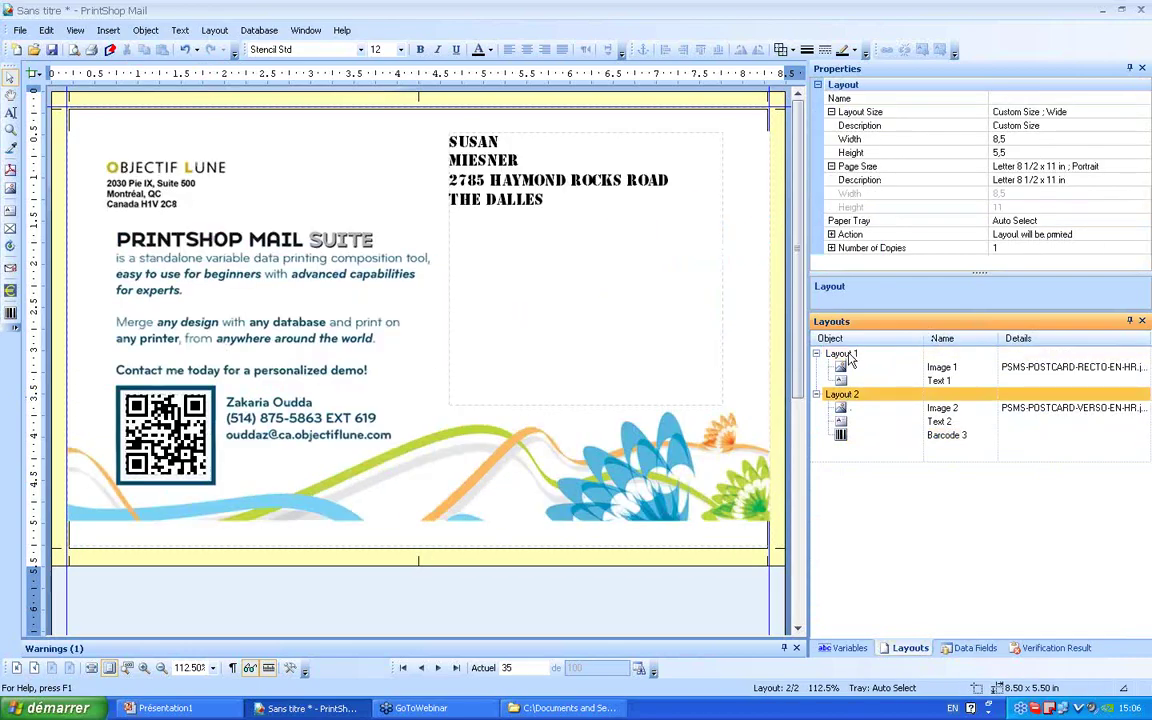
{"action": "left_click", "coordinate": [846, 356]}
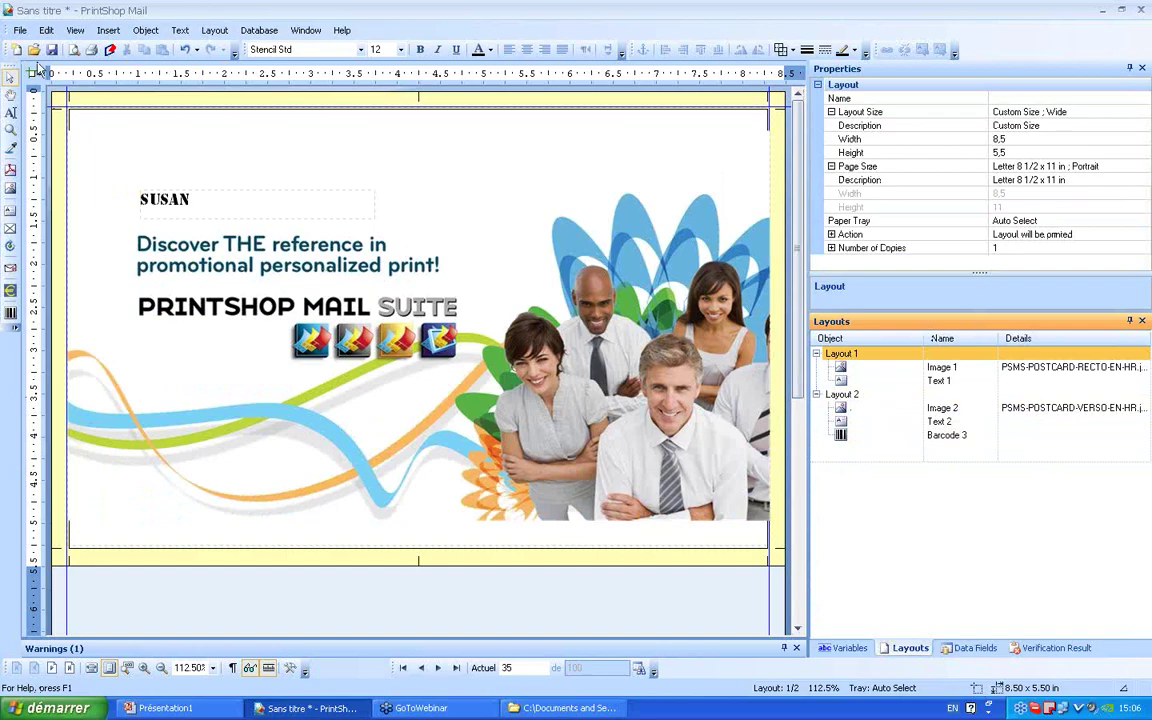
Preview the merged postcards, then bring up PowerPoint's Thank You slide
{"action": "left_click", "coordinate": [74, 49]}
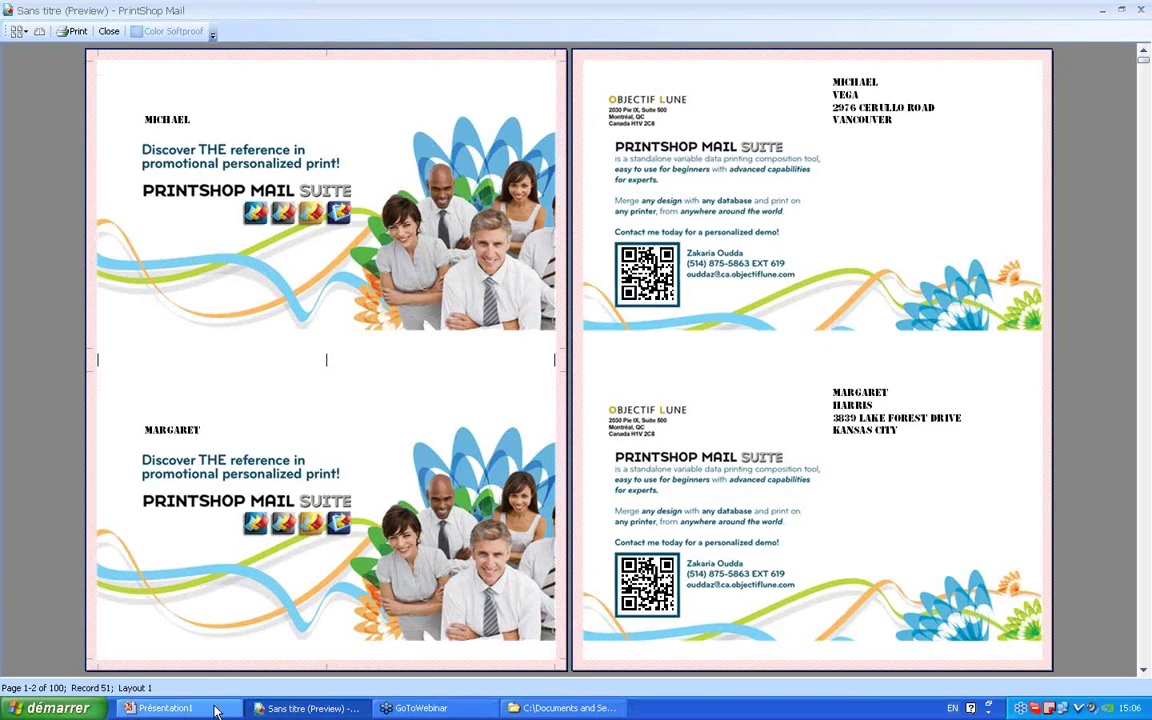
{"action": "key", "text": "alt+Tab"}
{"action": "left_click", "coordinate": [80, 300]}
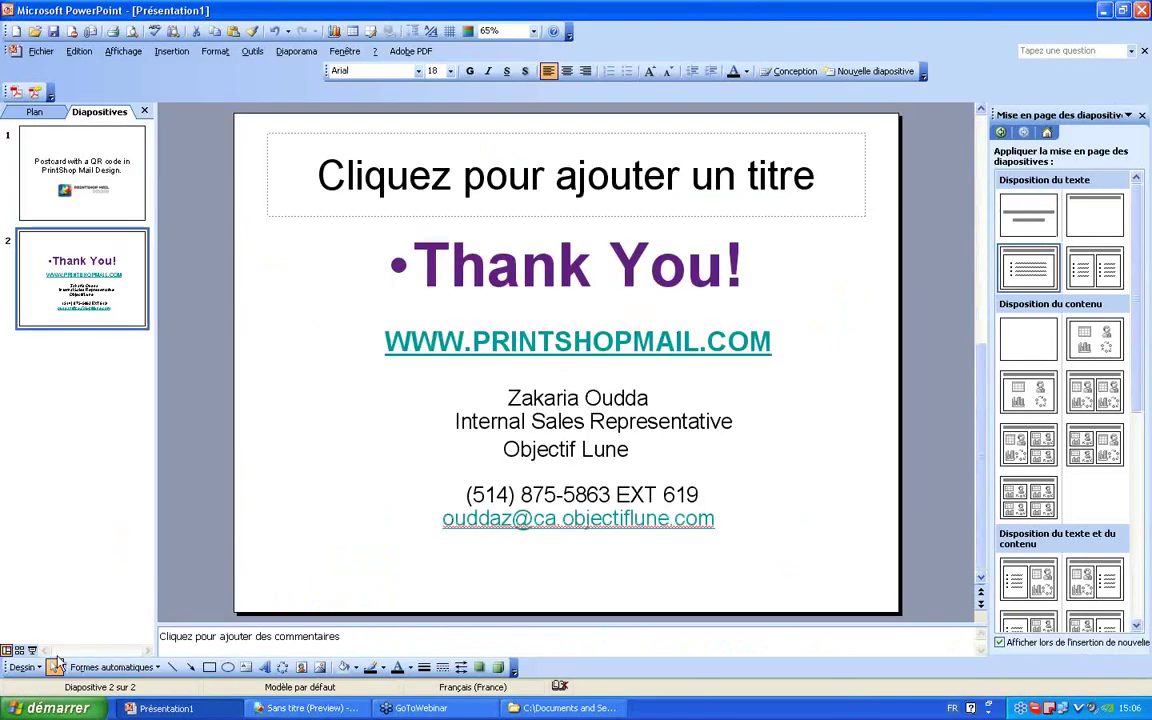